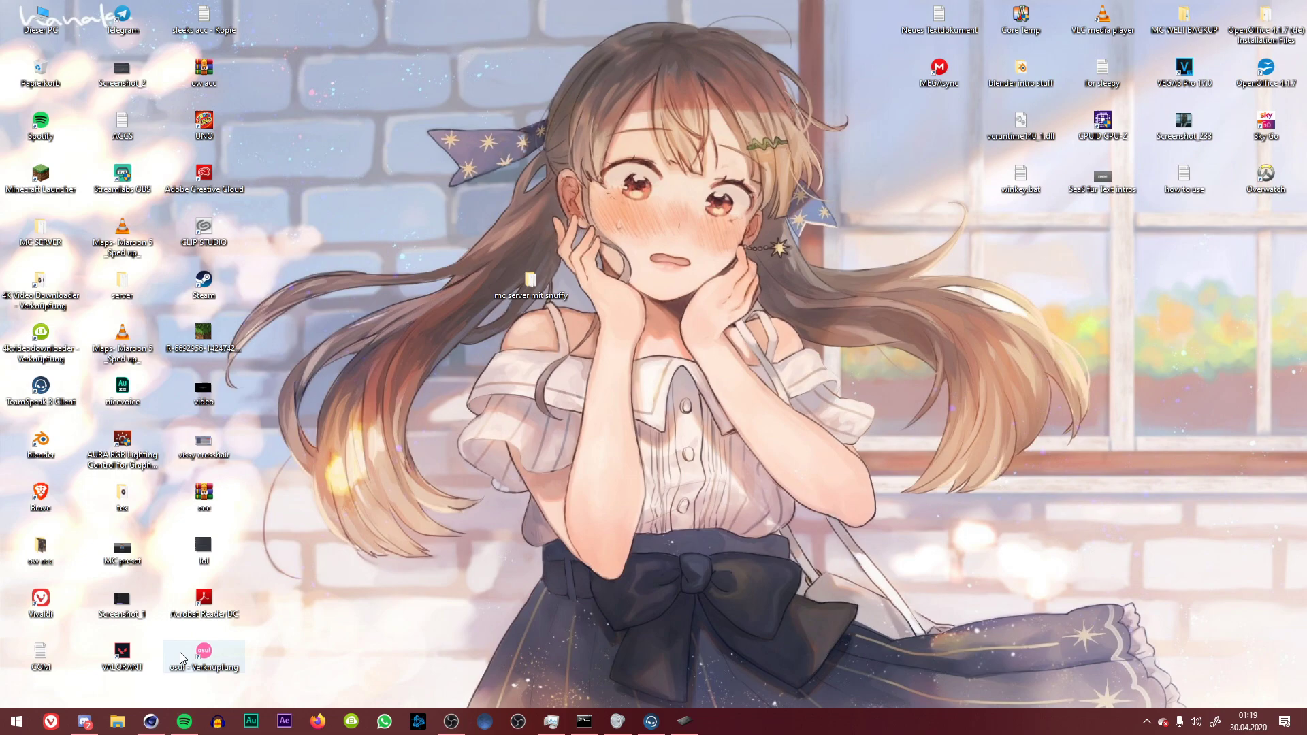
# Launch osu! from the desktop and set its interface language to English in the options.
pyautogui.click(203, 654)
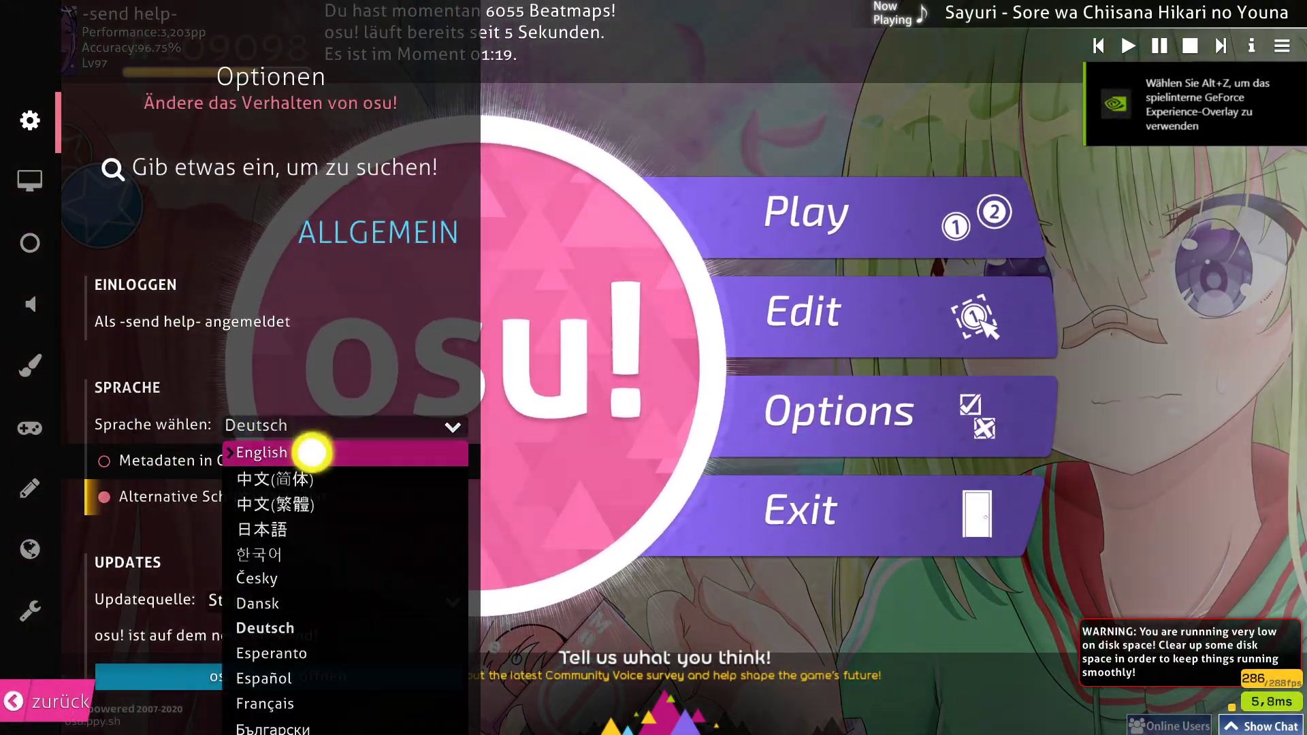
pyautogui.click(312, 452)
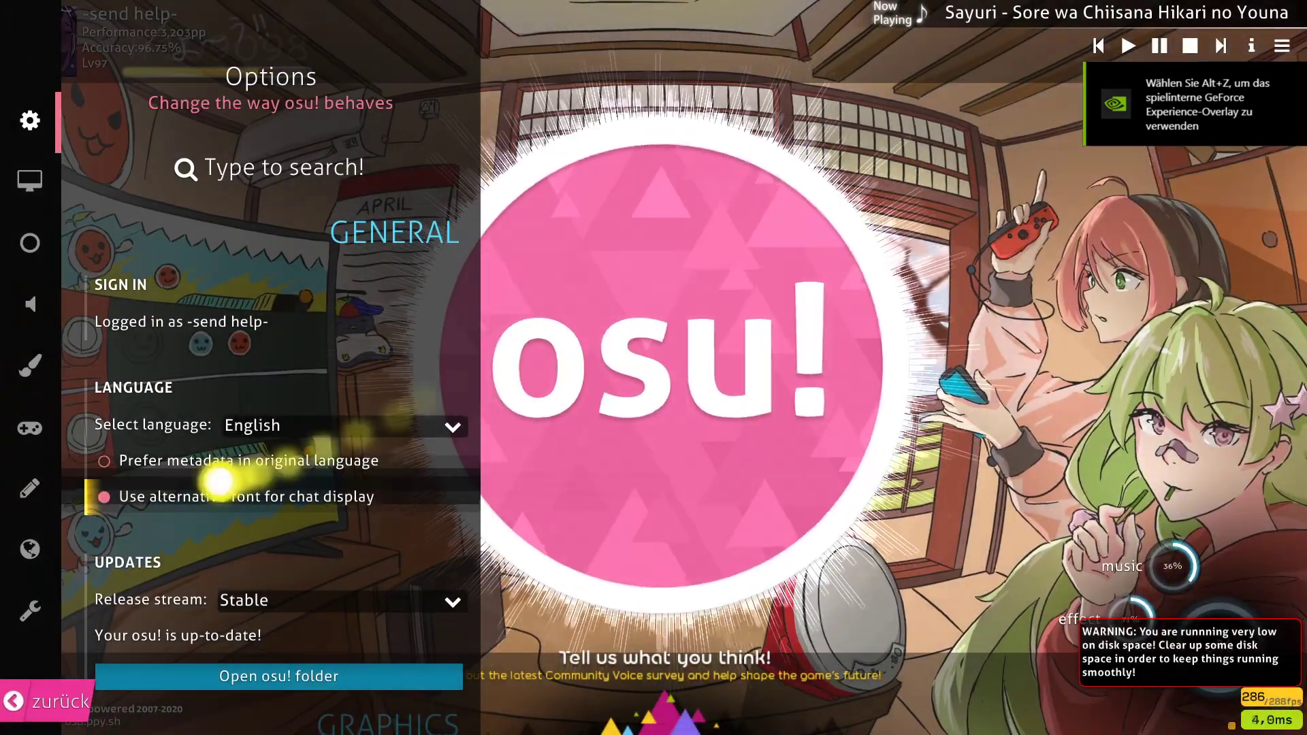
# Examine the available frame limiter choices in the renderer section of the graphics settings.
pyautogui.scroll(-6, 204, 409)
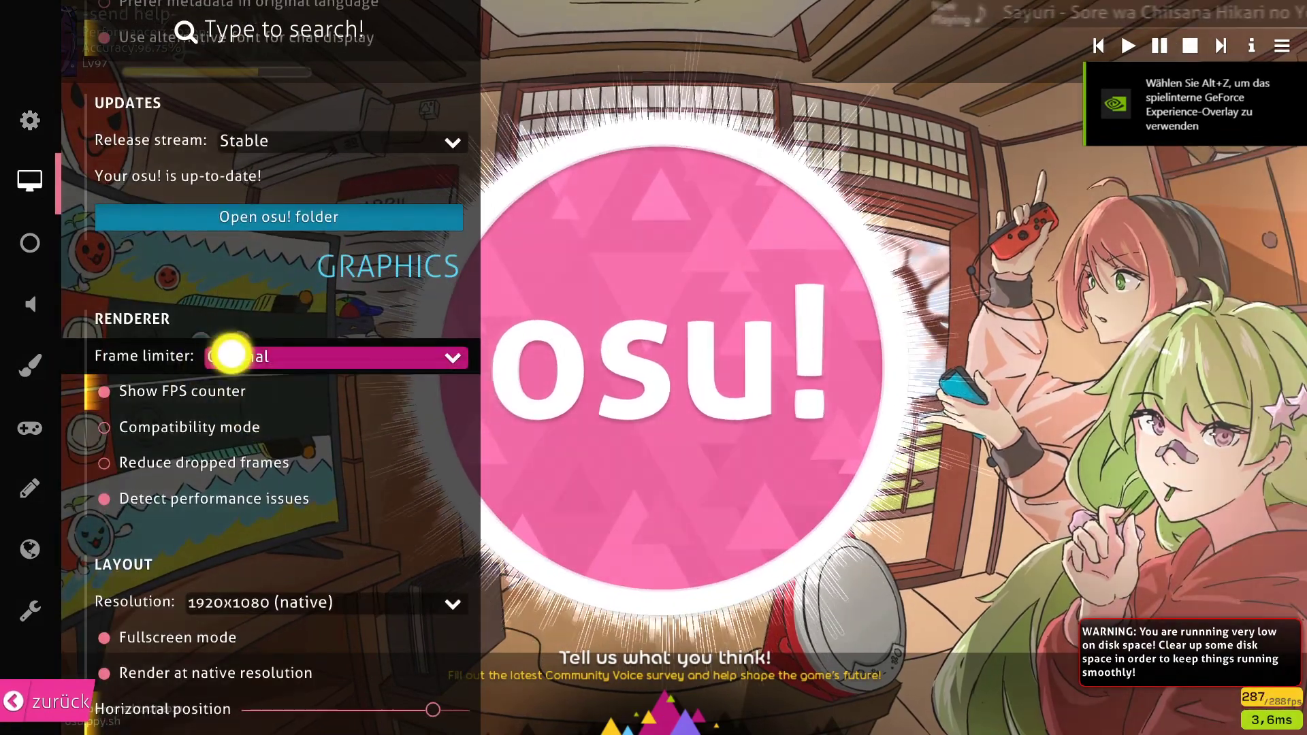
pyautogui.click(230, 353)
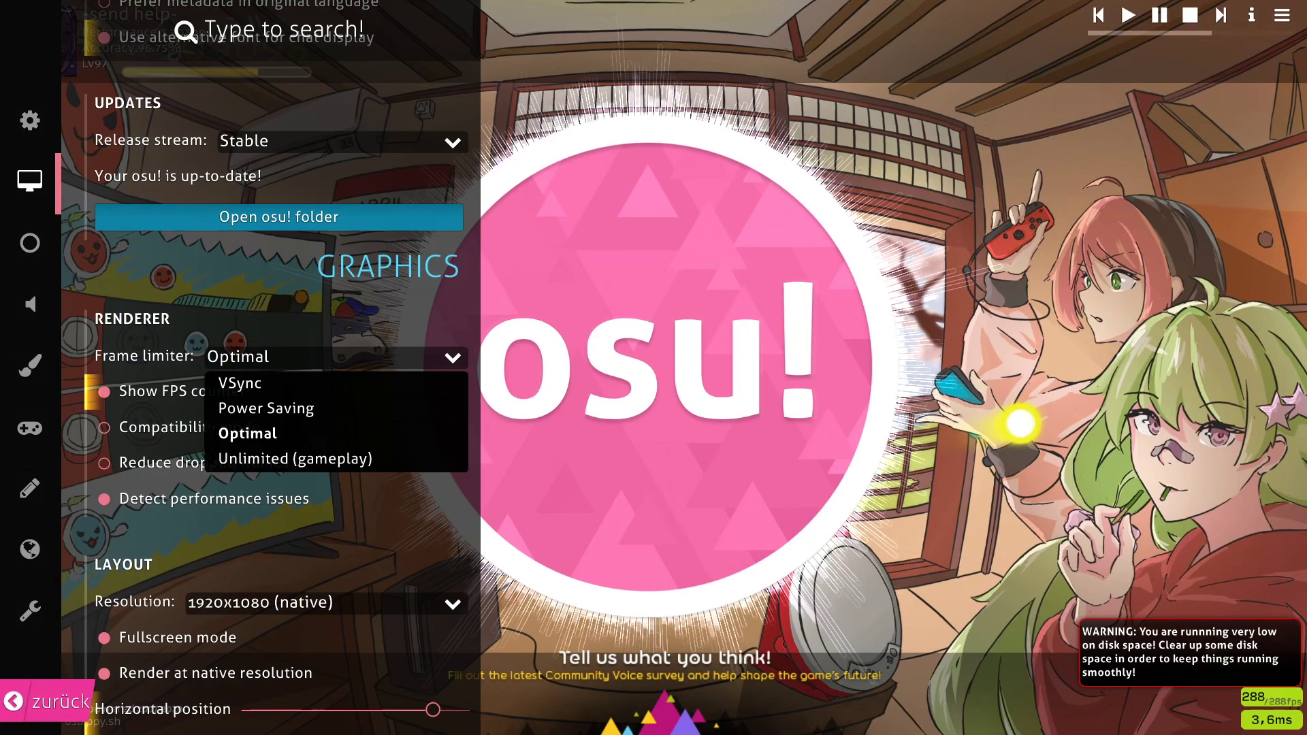
pyautogui.click(286, 350)
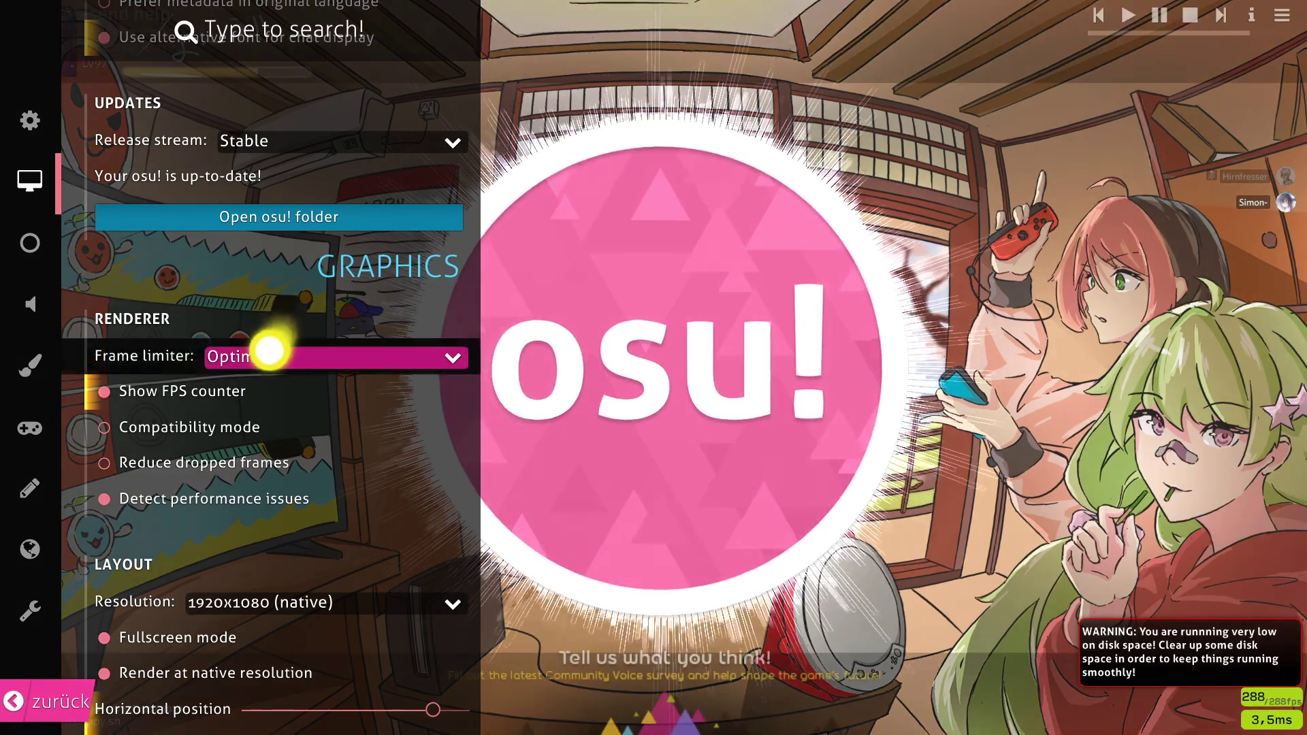
pyautogui.click(272, 354)
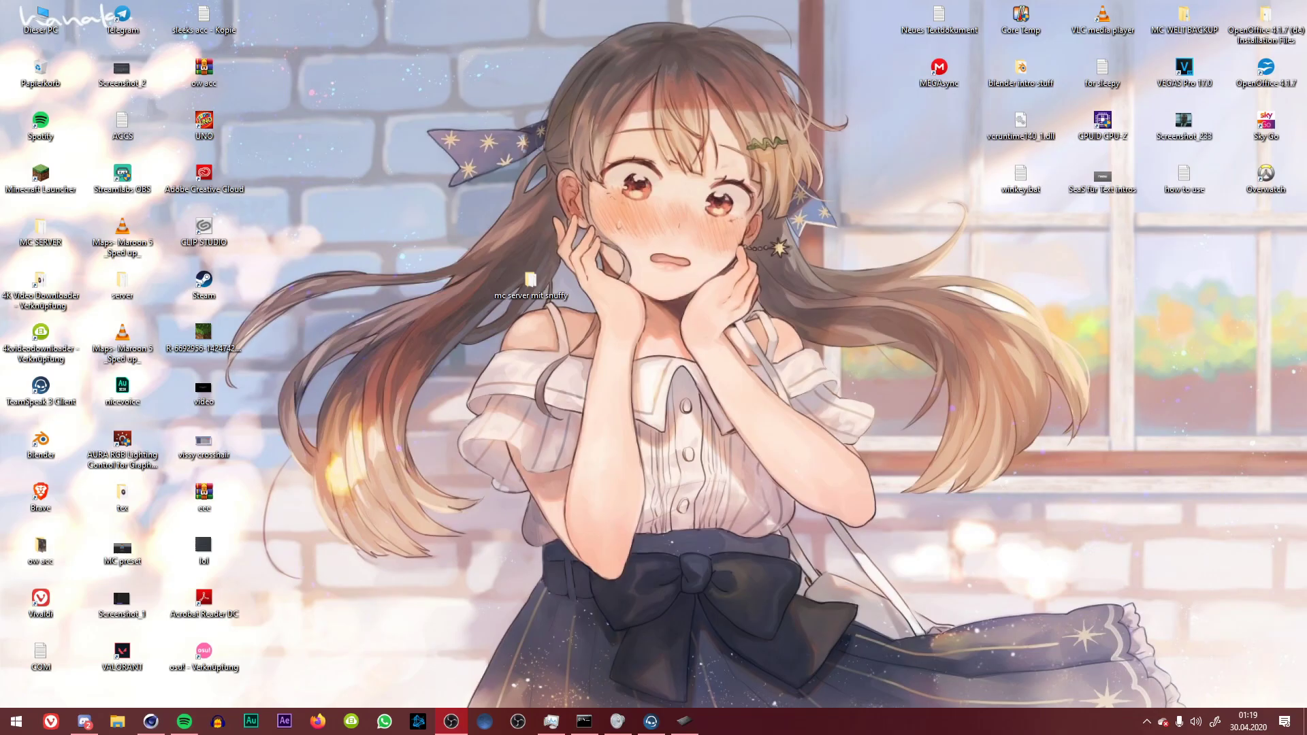
pyautogui.click(224, 655)
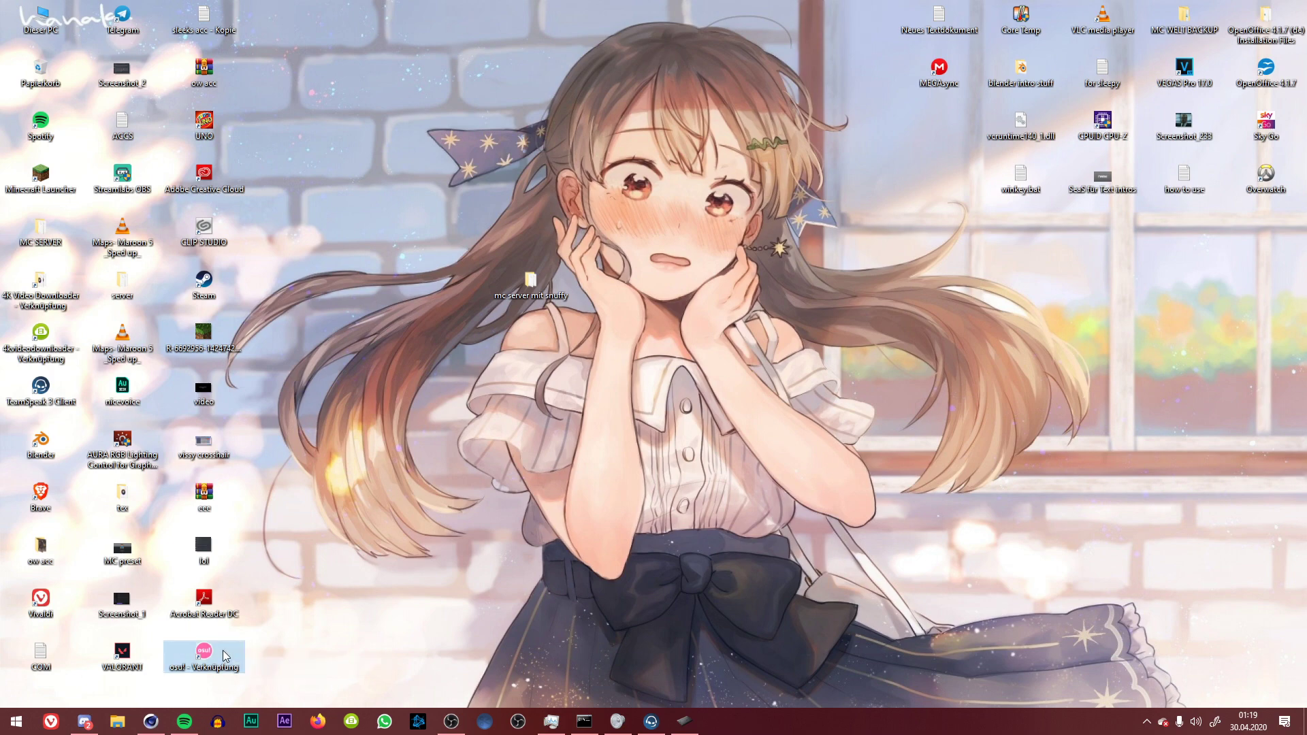
pyautogui.rightClick(224, 655)
pyautogui.press('Escape')
pyautogui.click(293, 647)
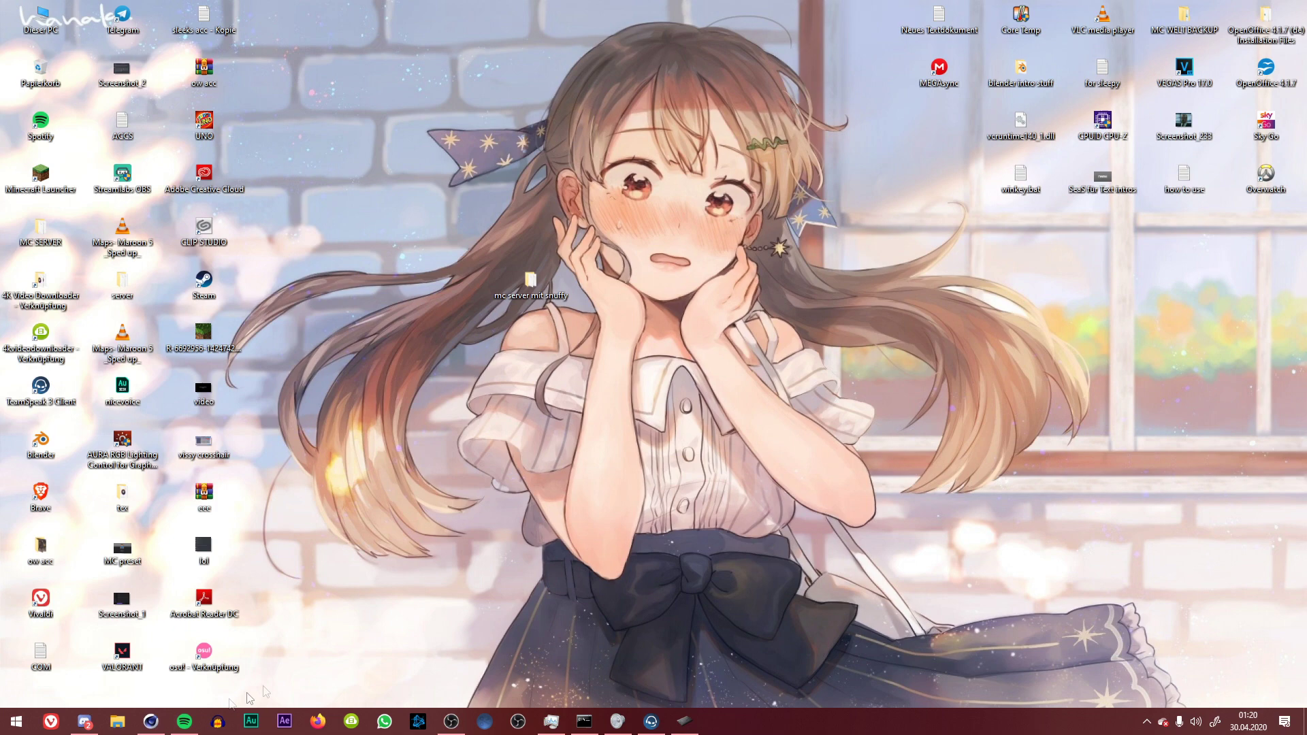
# Open the osu! installation folder inside Games\hurensohn osu on drive D: in File Explorer.
pyautogui.click(117, 722)
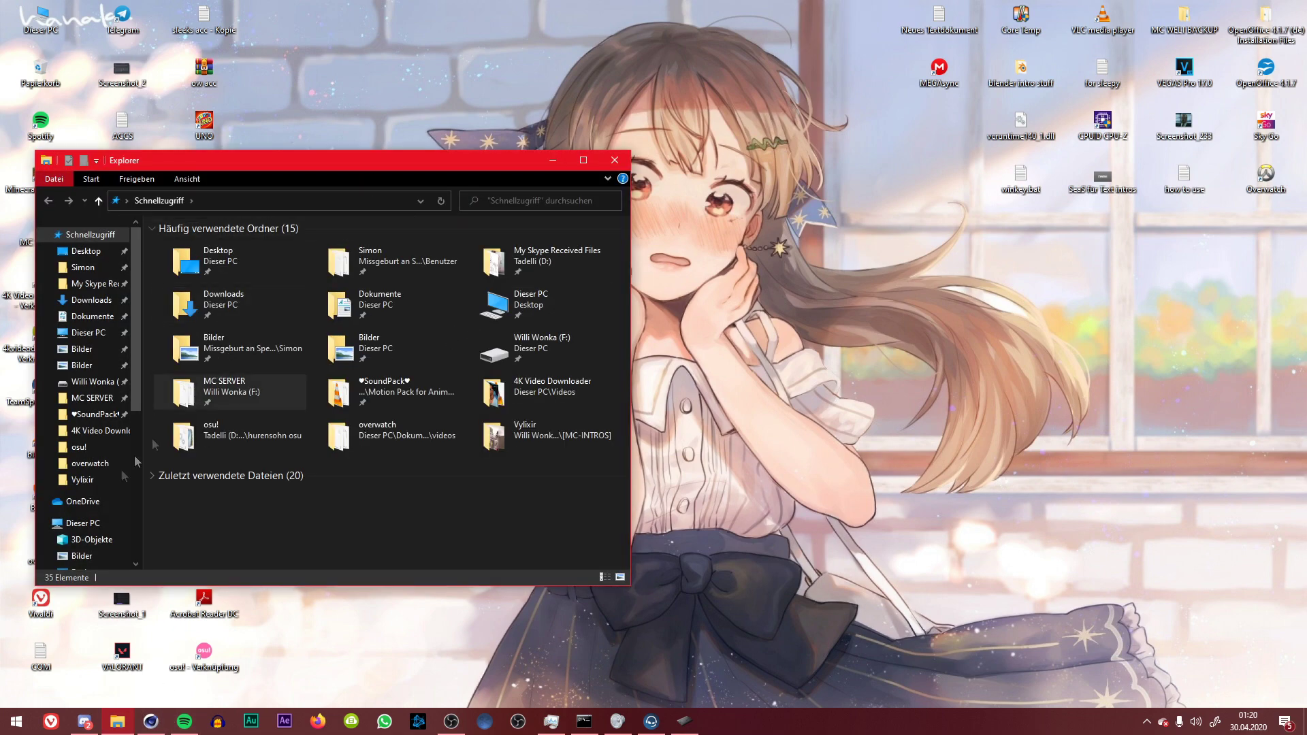
pyautogui.click(83, 523)
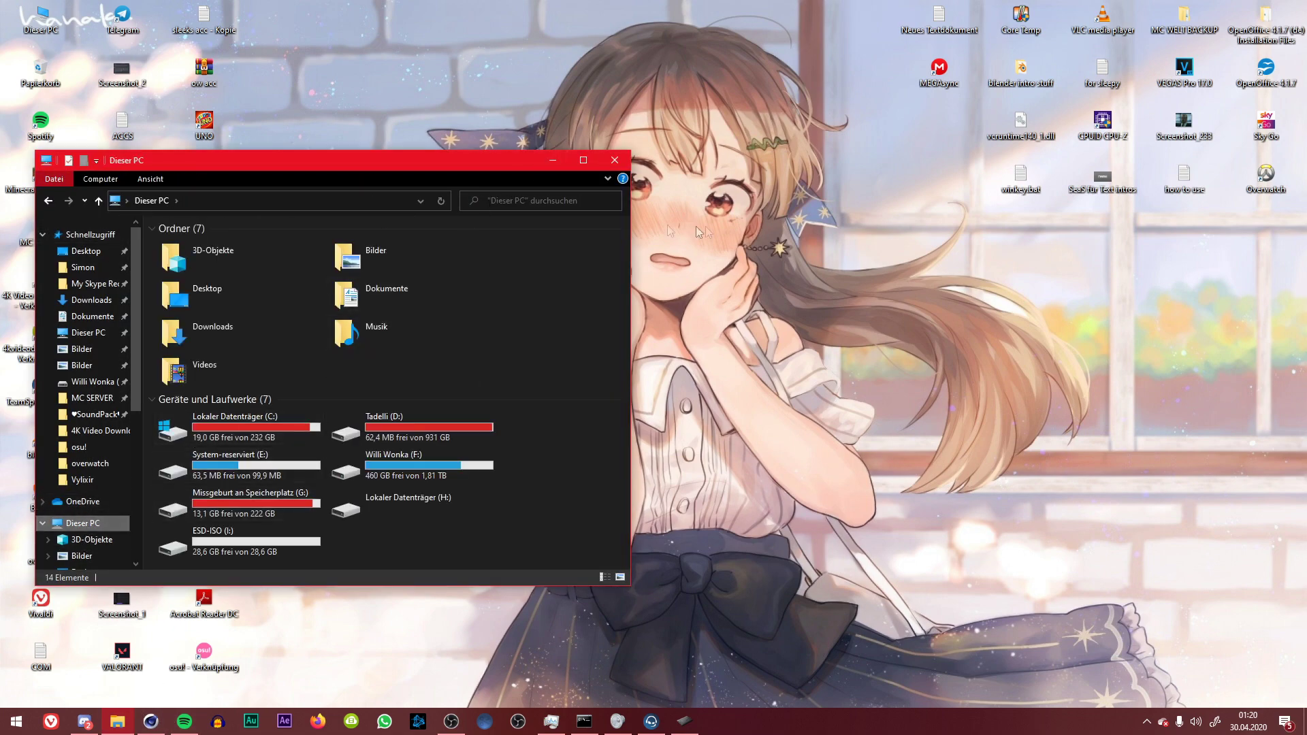
pyautogui.doubleClick(408, 428)
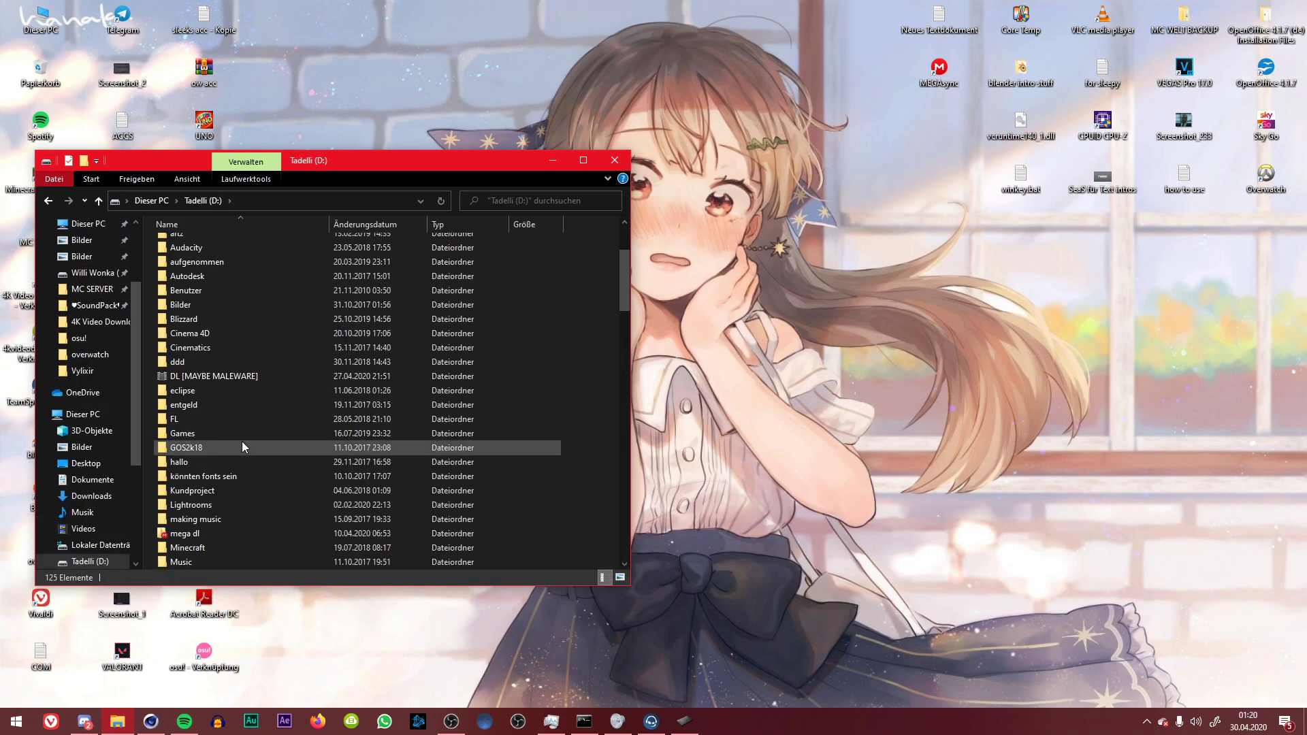
pyautogui.doubleClick(224, 441)
pyautogui.doubleClick(201, 330)
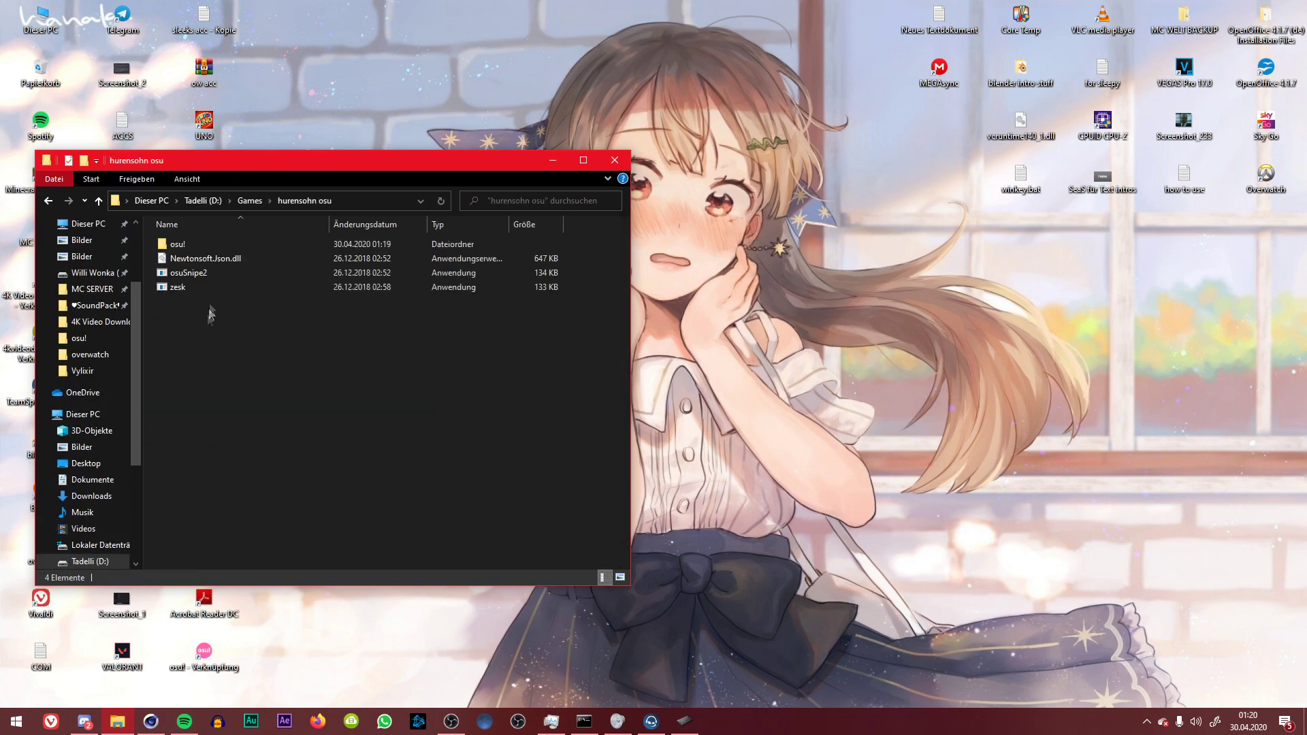
pyautogui.doubleClick(206, 245)
pyautogui.scroll(-1, 206, 249)
pyautogui.click(327, 432)
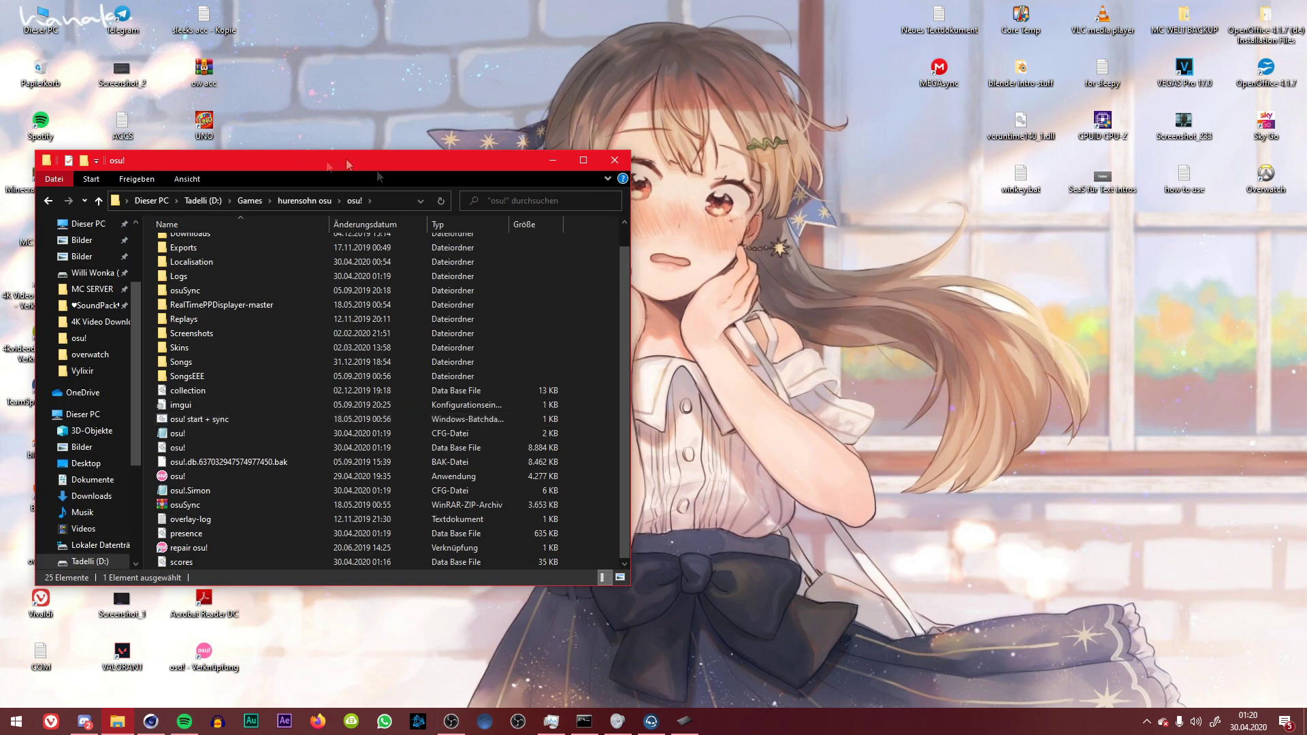
# Reposition the osu! folder window and enlarge it until its files are listed without cutting off.
pyautogui.moveTo(327, 160); pyautogui.dragTo(504, 84)
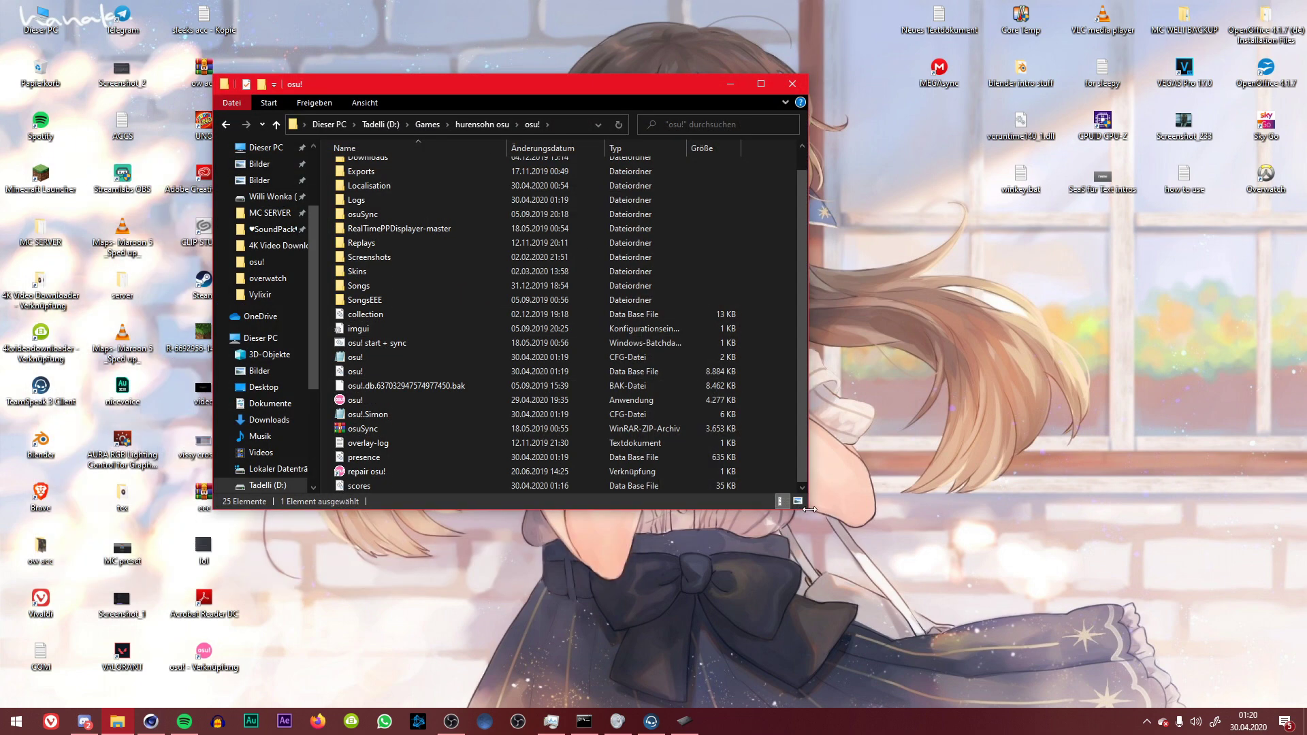
pyautogui.moveTo(809, 509); pyautogui.dragTo(911, 564)
pyautogui.click(407, 310)
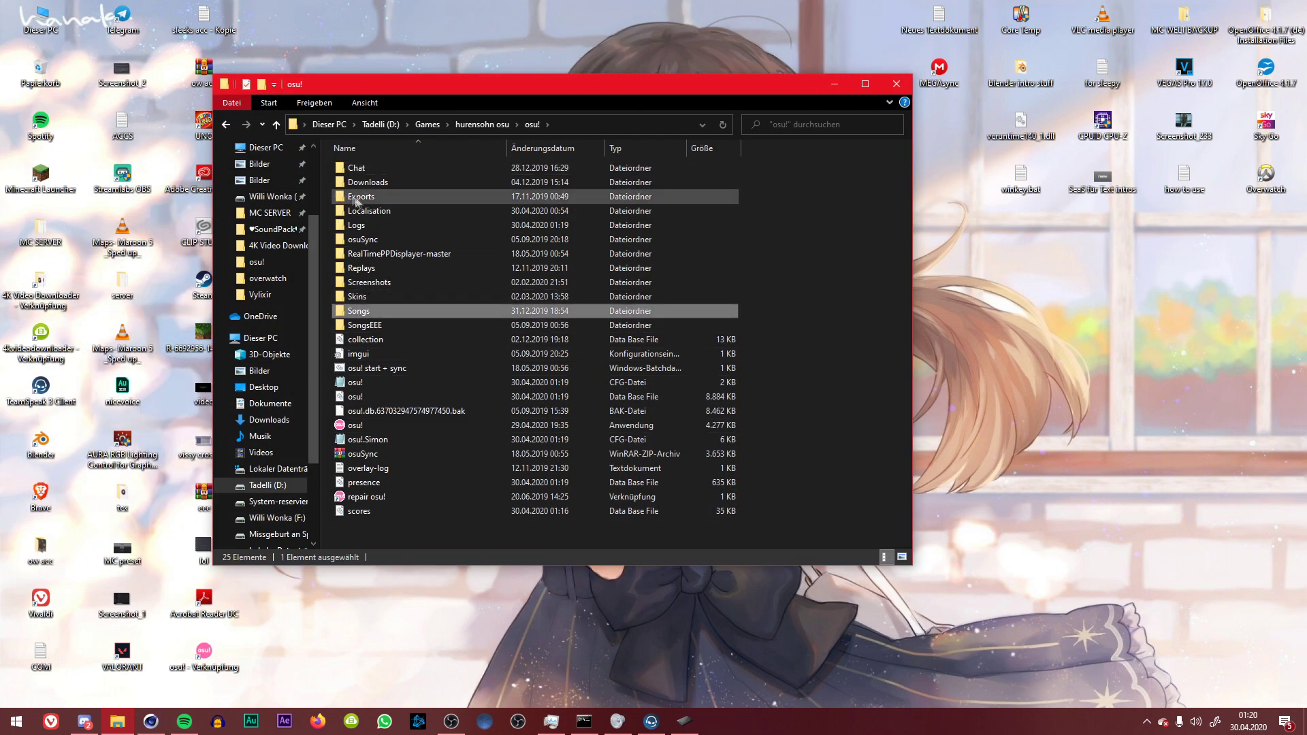
pyautogui.click(786, 276)
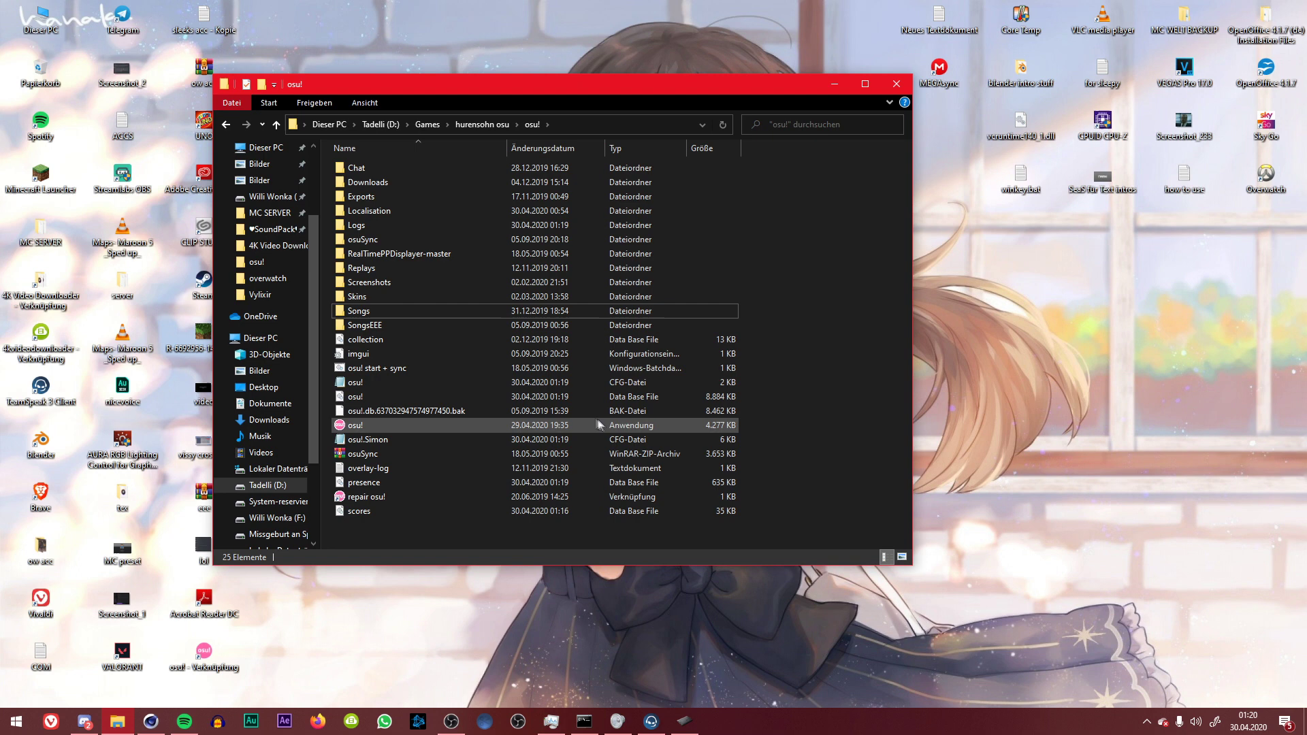
# Open the user-specific osu! CFG file in the text editor and enlarge the editor window.
pyautogui.click(384, 443)
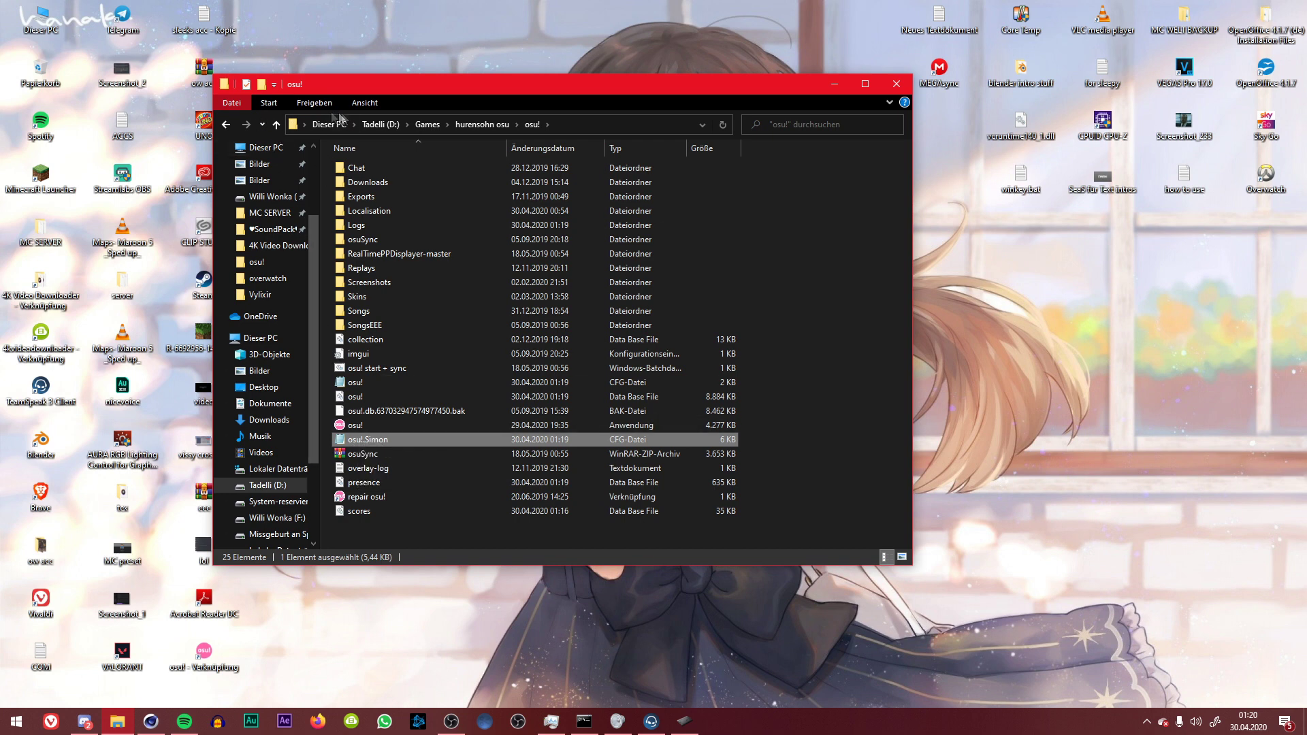
pyautogui.rightClick(410, 442)
pyautogui.click(398, 440)
pyautogui.doubleClick(399, 439)
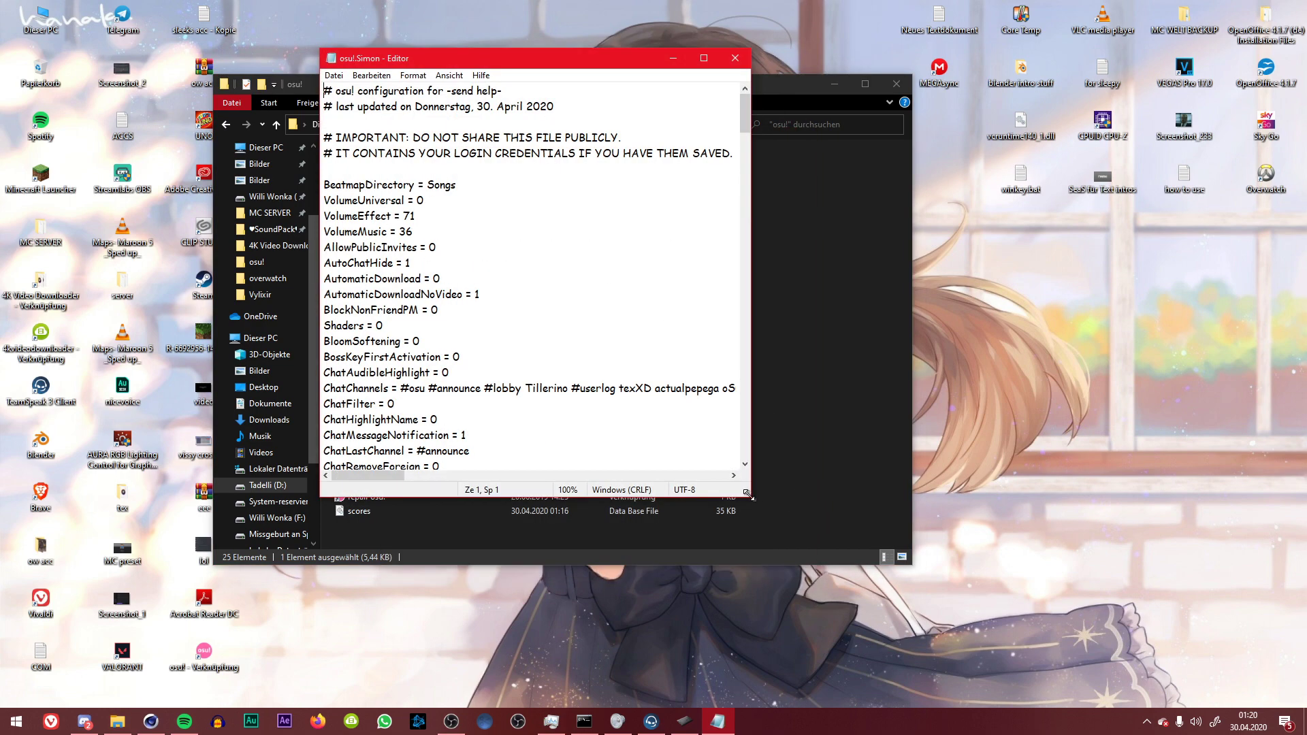
pyautogui.moveTo(750, 496); pyautogui.dragTo(1020, 605)
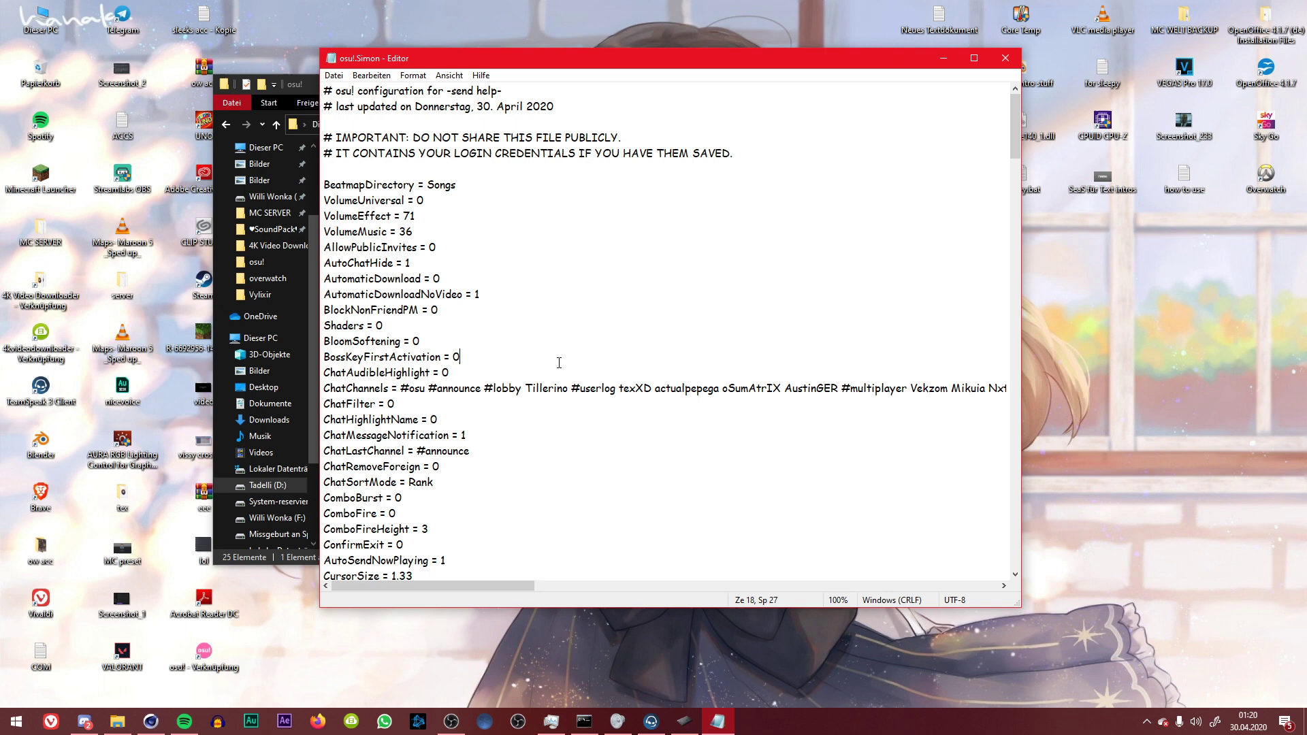
# Search the configuration file for "custom" and move the search dialog off the text.
pyautogui.hotkey('ctrl', 'f')
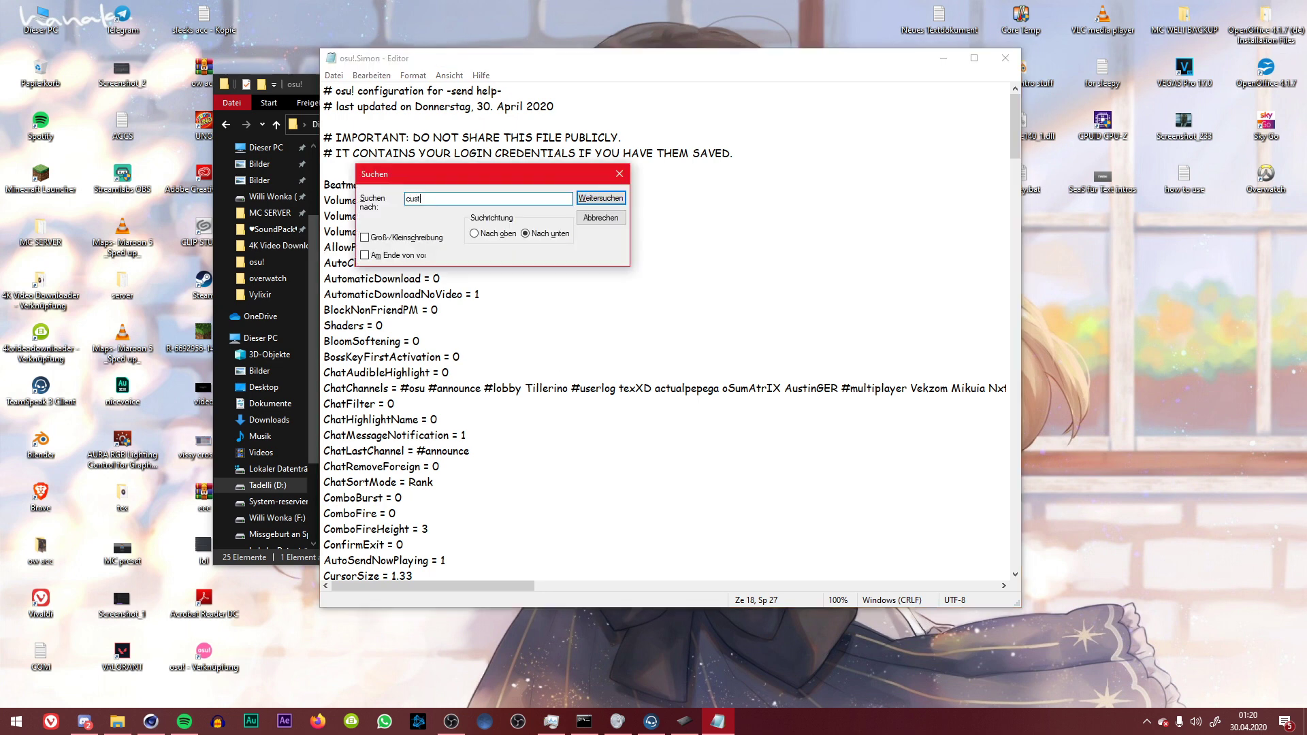
pyautogui.press('Return')
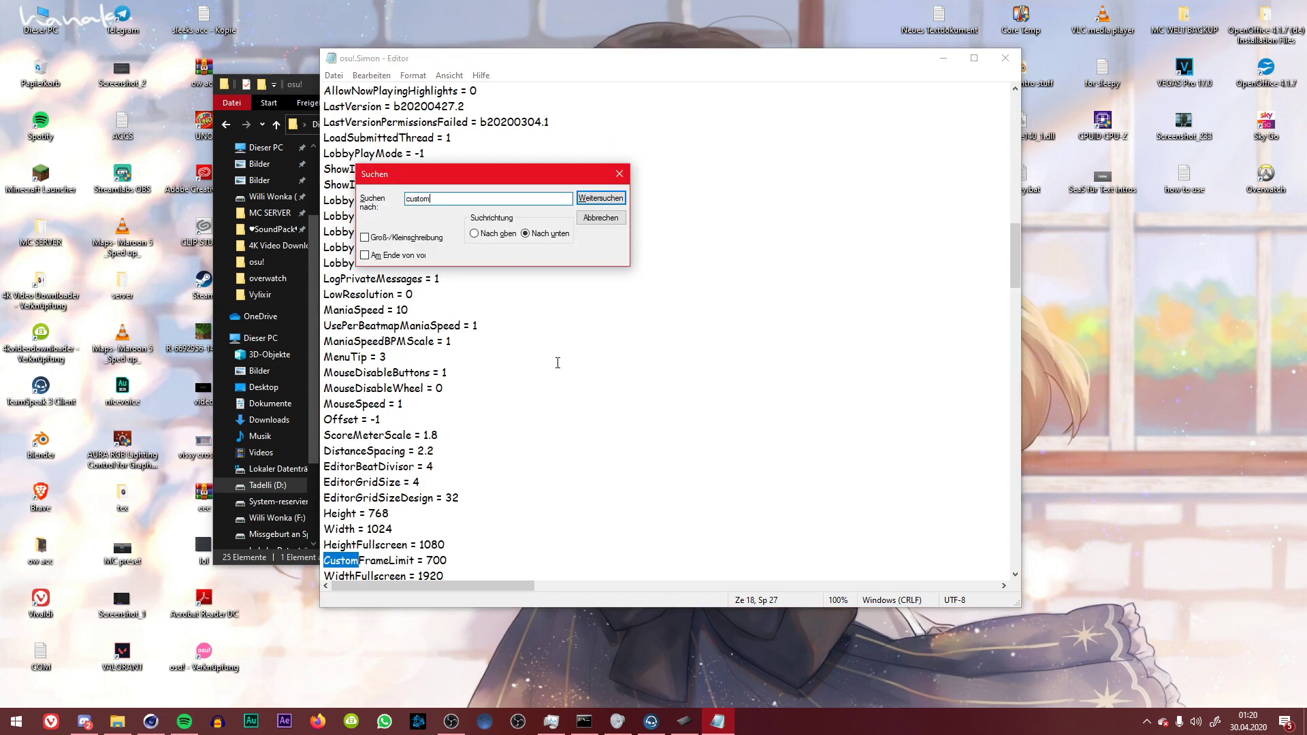
pyautogui.moveTo(481, 181); pyautogui.dragTo(915, 153)
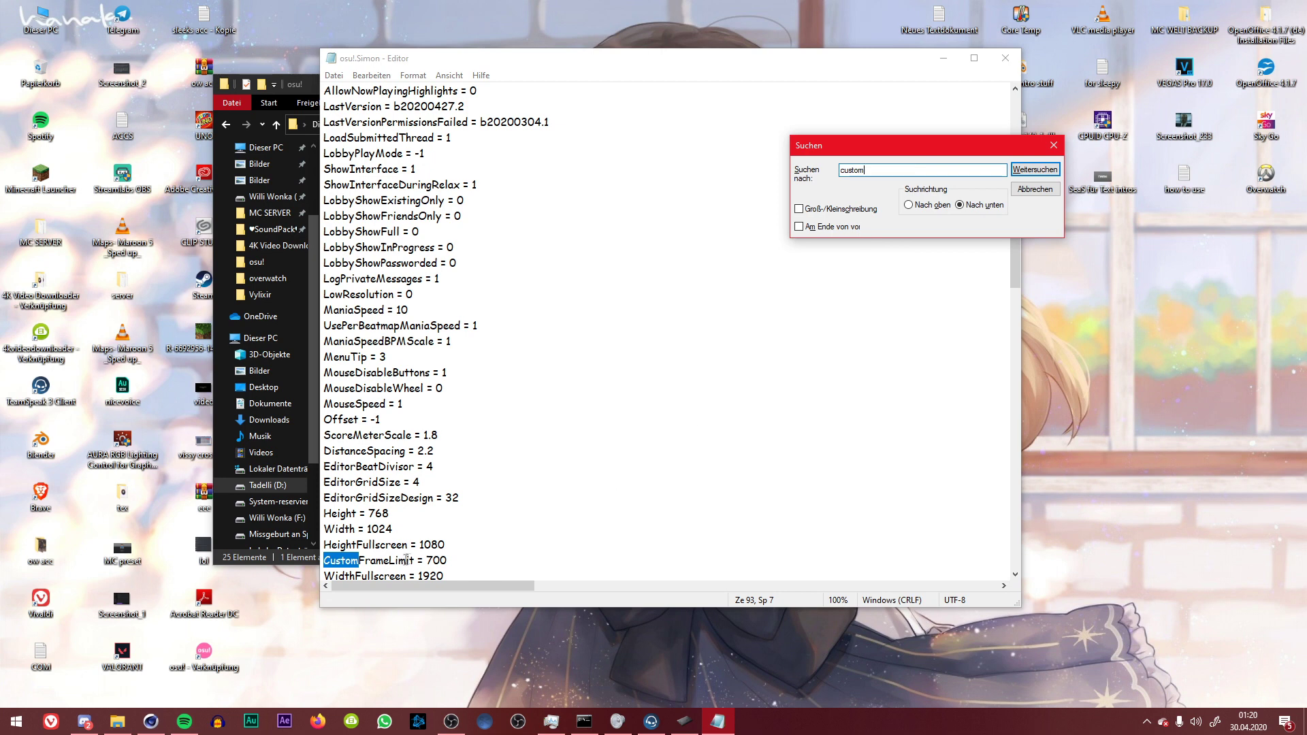
# Highlight the value of the CustomFrameLimit line and close the search dialog.
pyautogui.scroll(-1, 510, 517)
pyautogui.click(456, 511)
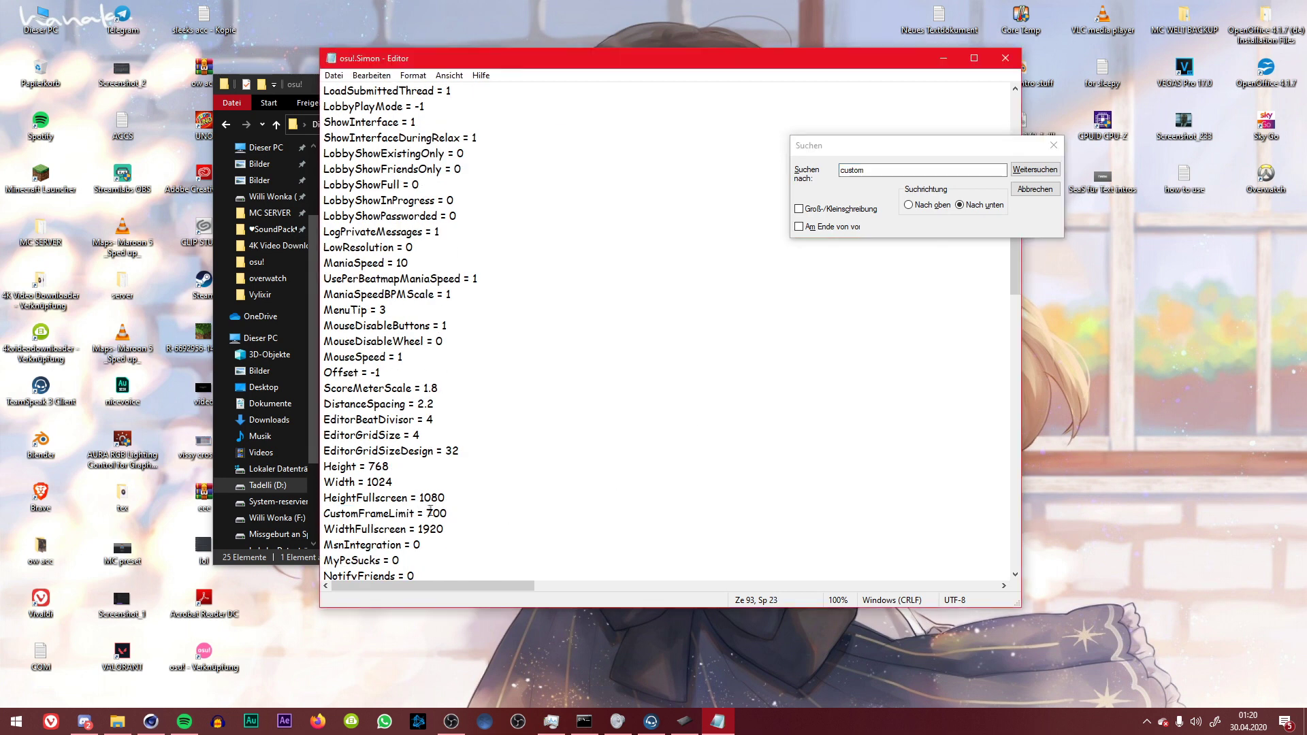
pyautogui.moveTo(427, 514); pyautogui.dragTo(447, 513)
pyautogui.click(452, 512)
pyautogui.moveTo(878, 145); pyautogui.dragTo(674, 127)
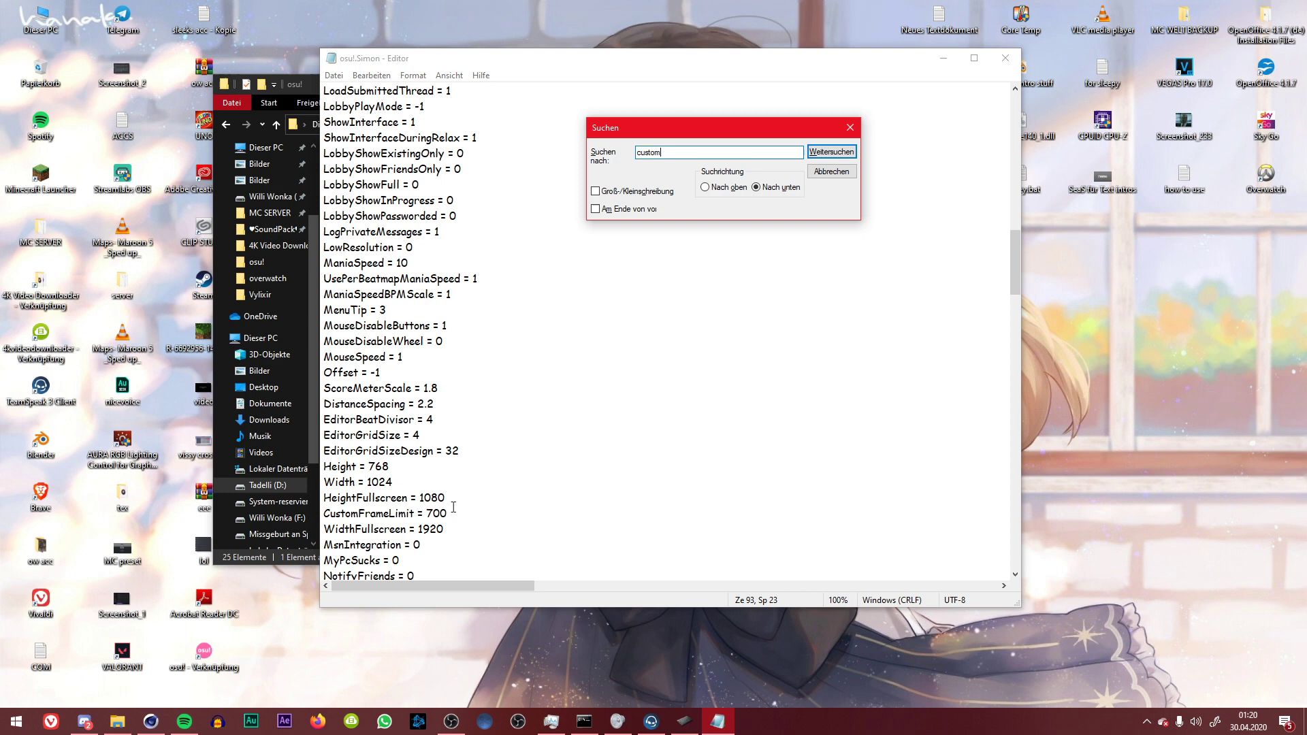
pyautogui.moveTo(453, 507); pyautogui.dragTo(434, 509)
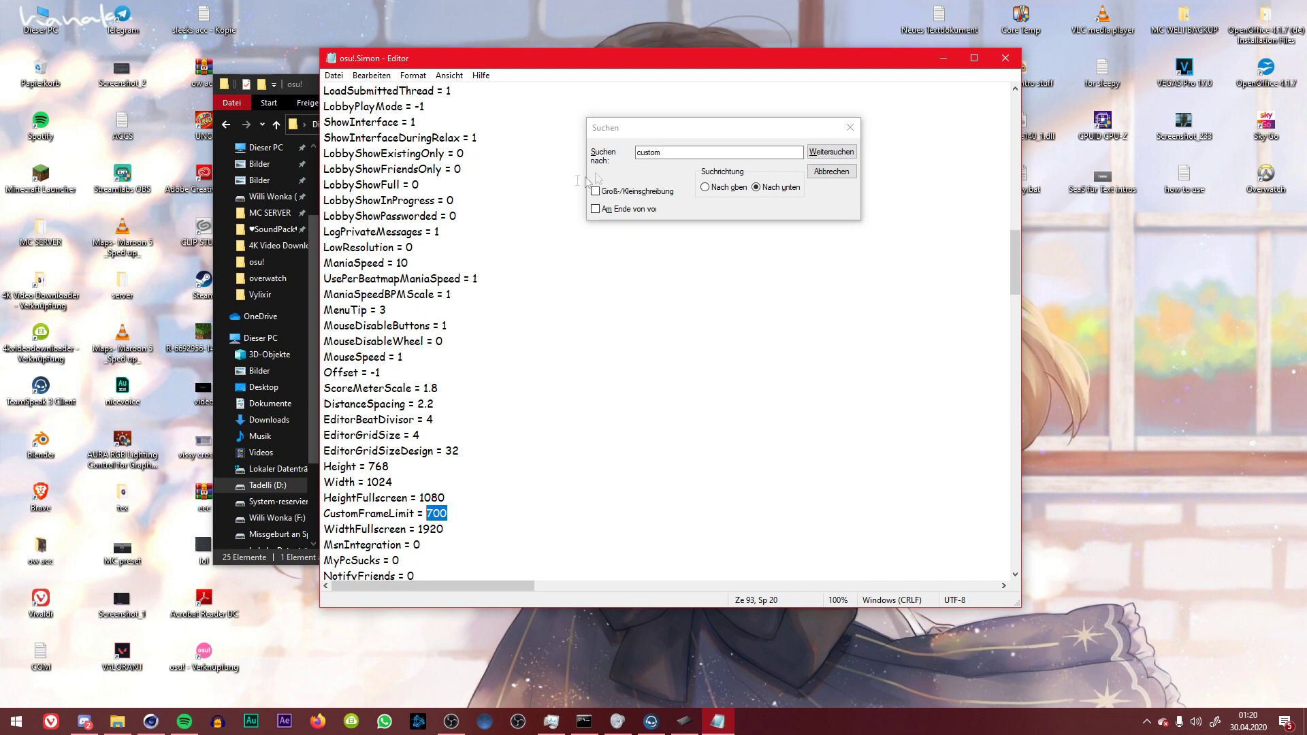
pyautogui.click(604, 151)
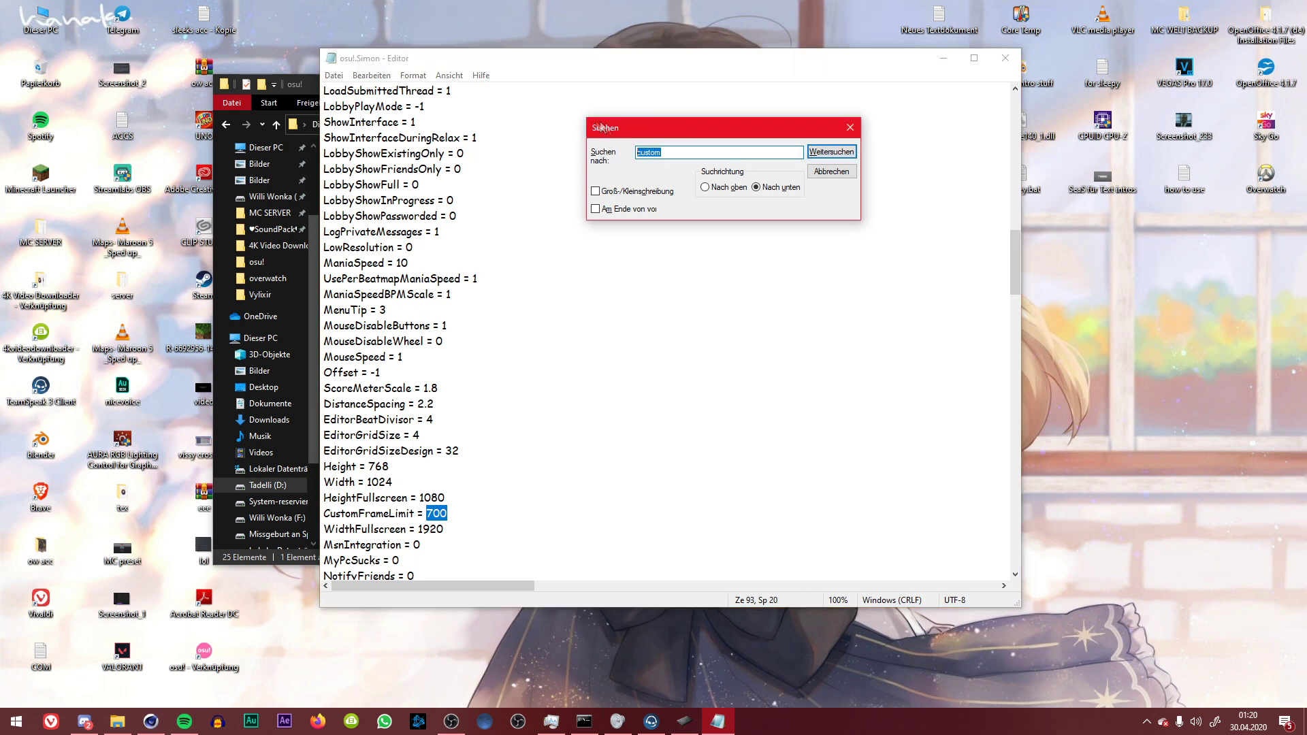
pyautogui.moveTo(603, 128); pyautogui.dragTo(621, 171)
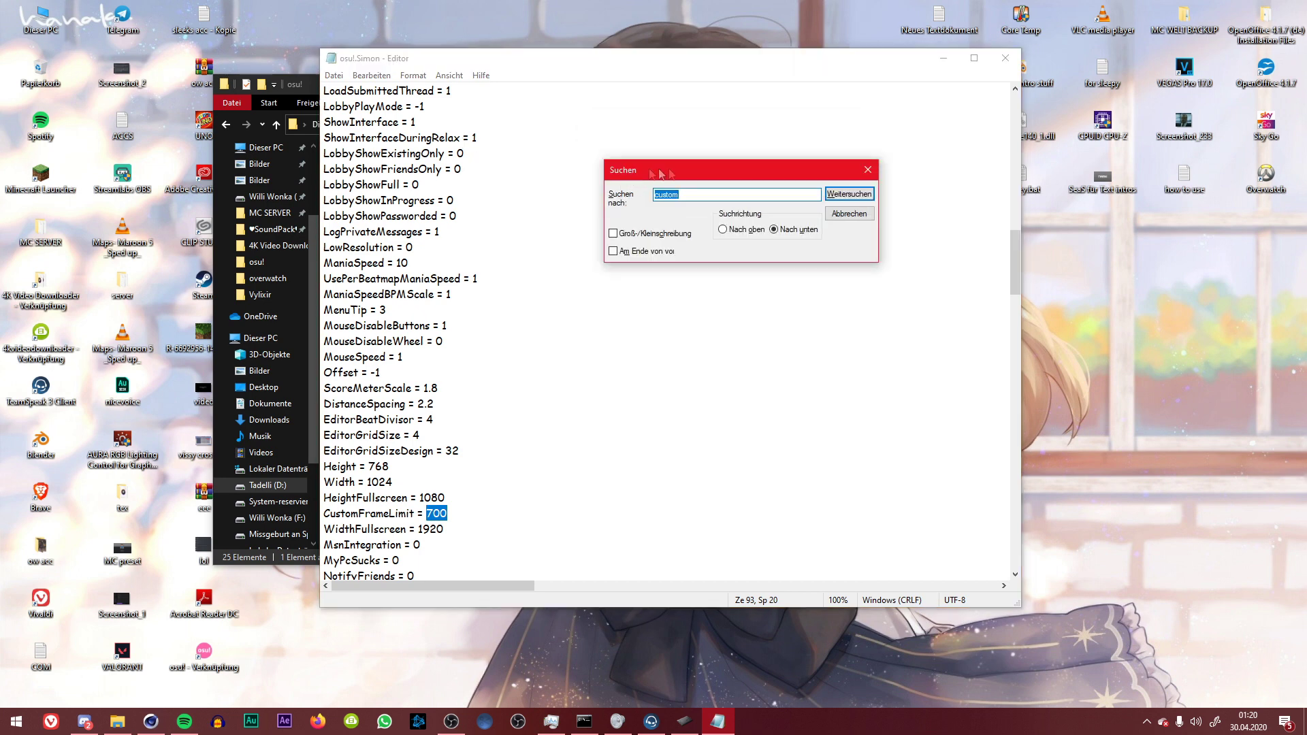
pyautogui.click(849, 213)
# Search the configuration file for "frame" and advance through the matches to the FrameSync line.
pyautogui.hotkey('ctrl', 'f')
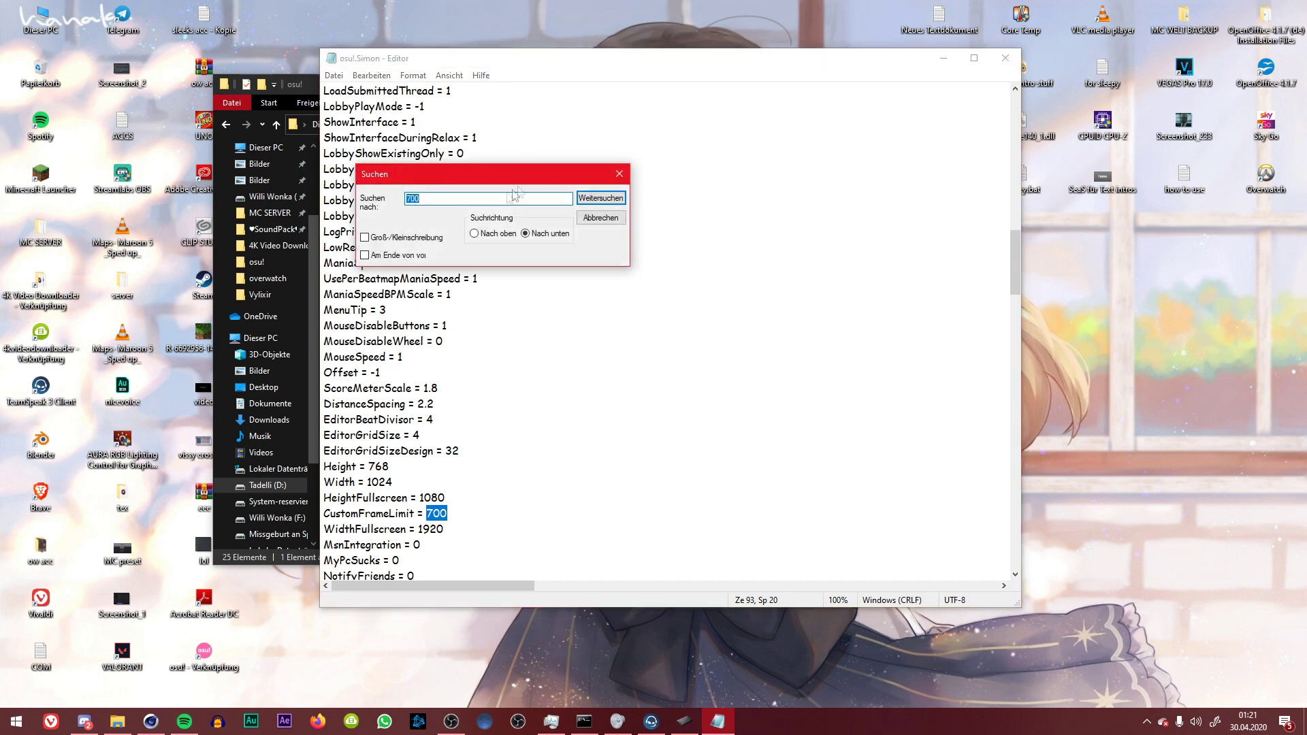
pyautogui.moveTo(450, 177); pyautogui.dragTo(639, 179)
pyautogui.press('BackSpace')
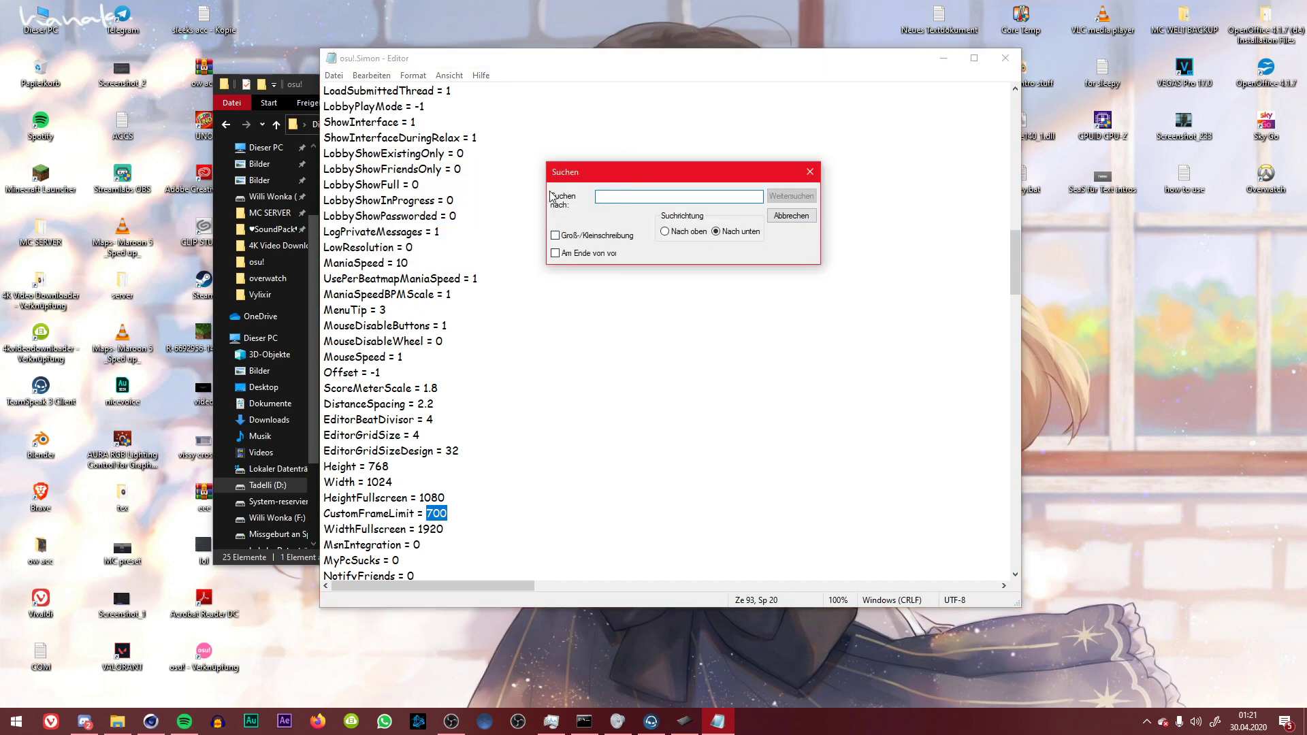
pyautogui.write('f')
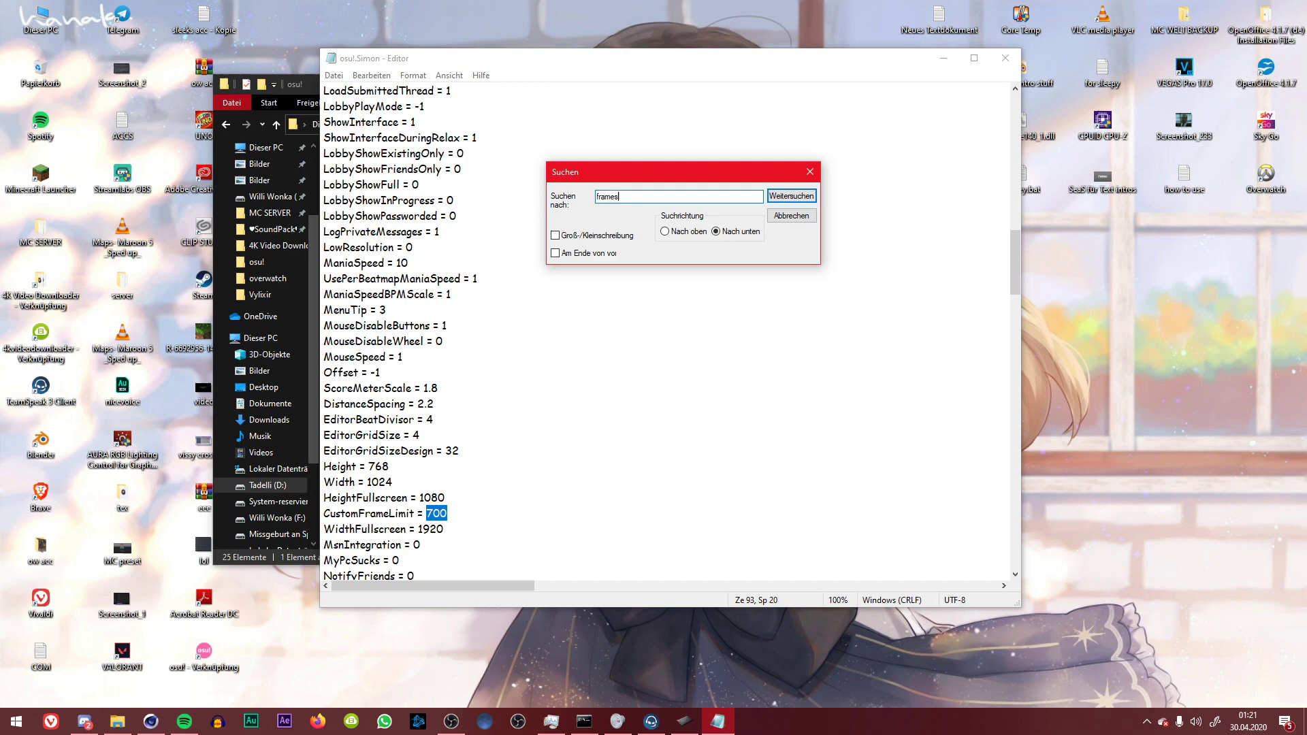
pyautogui.write('rames')
pyautogui.press('BackSpace')
pyautogui.press('Return')
pyautogui.click(775, 195)
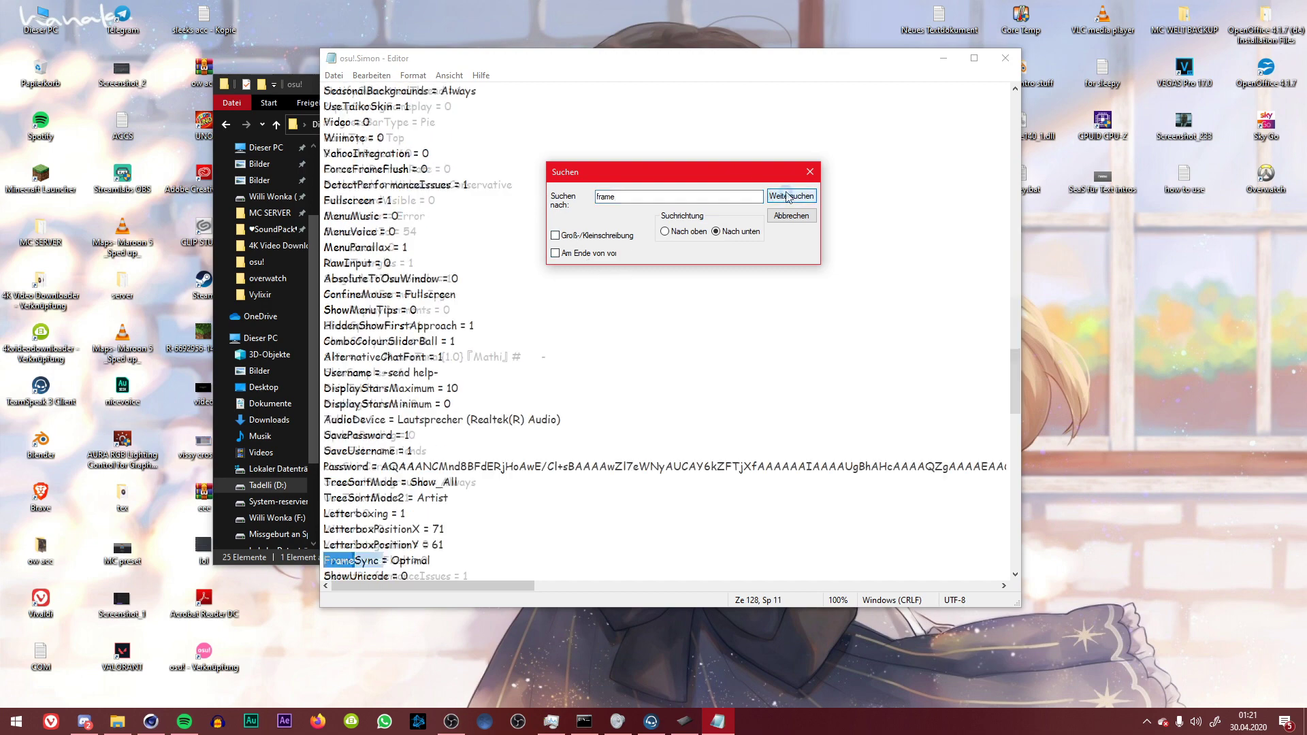
pyautogui.scroll(-2, 443, 518)
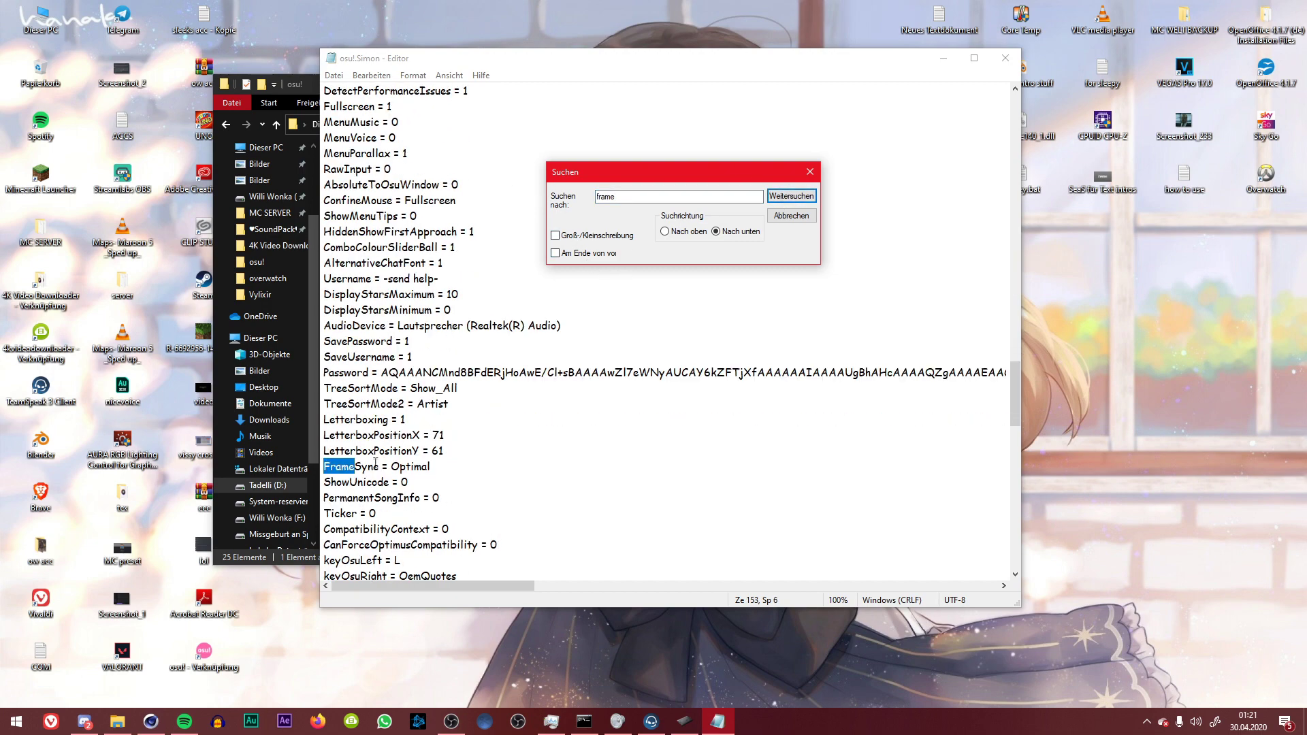
# Set the FrameSync value to Custom and close the search dialog.
pyautogui.click(391, 466)
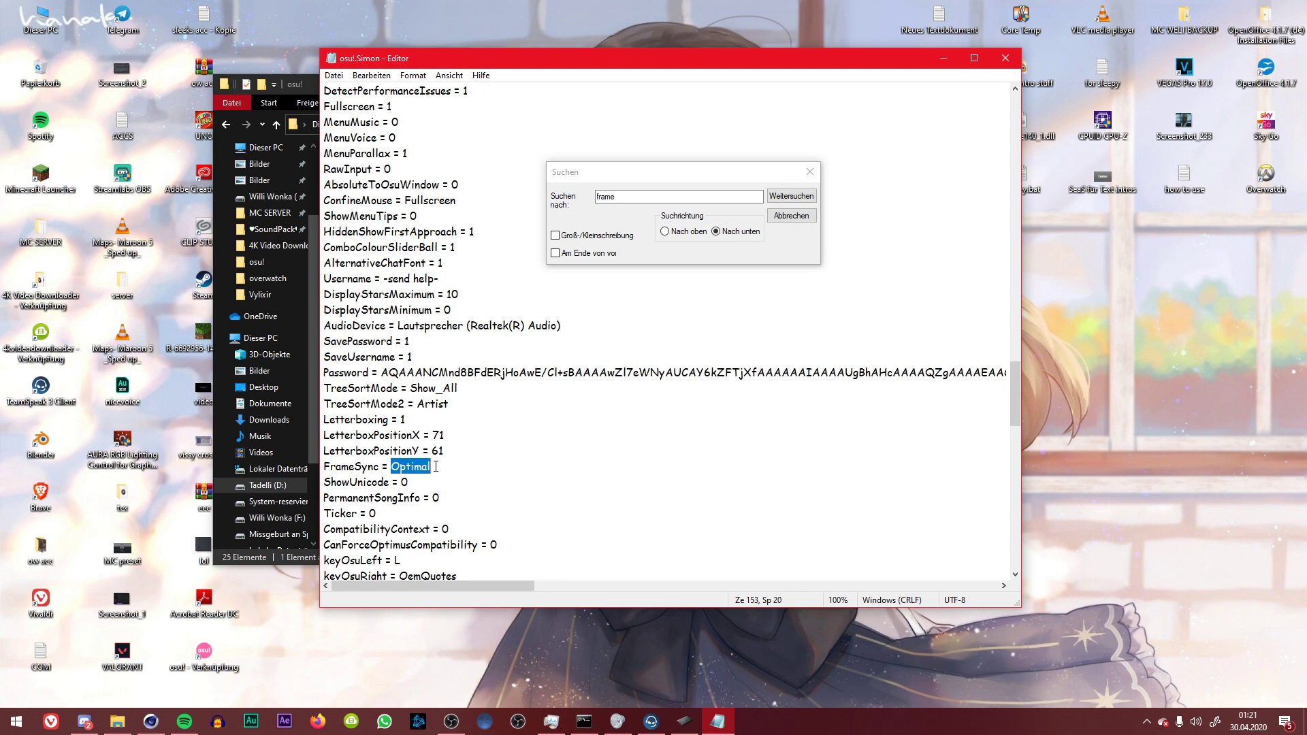
pyautogui.moveTo(431, 466); pyautogui.dragTo(400, 466)
pyautogui.moveTo(509, 466); pyautogui.dragTo(401, 469)
pyautogui.write('Custo')
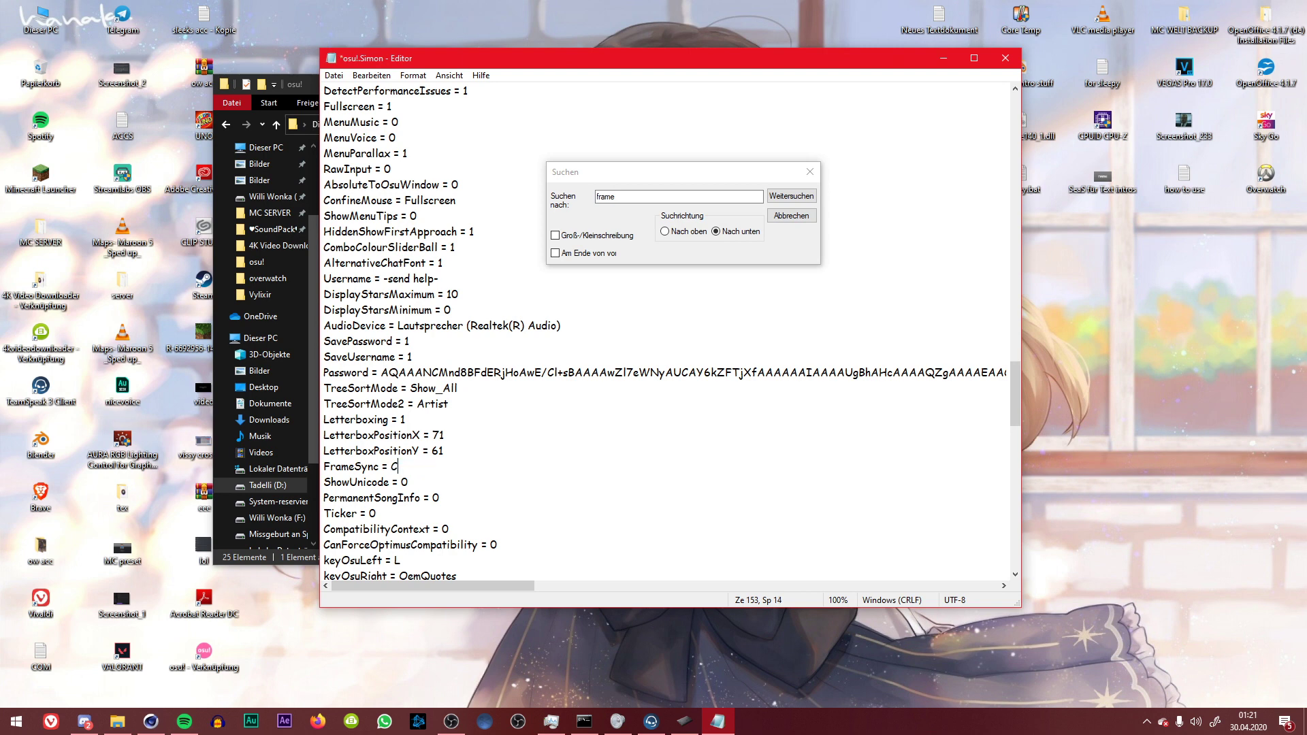
pyautogui.moveTo(390, 466); pyautogui.dragTo(428, 467)
pyautogui.click(389, 467)
pyautogui.click(810, 172)
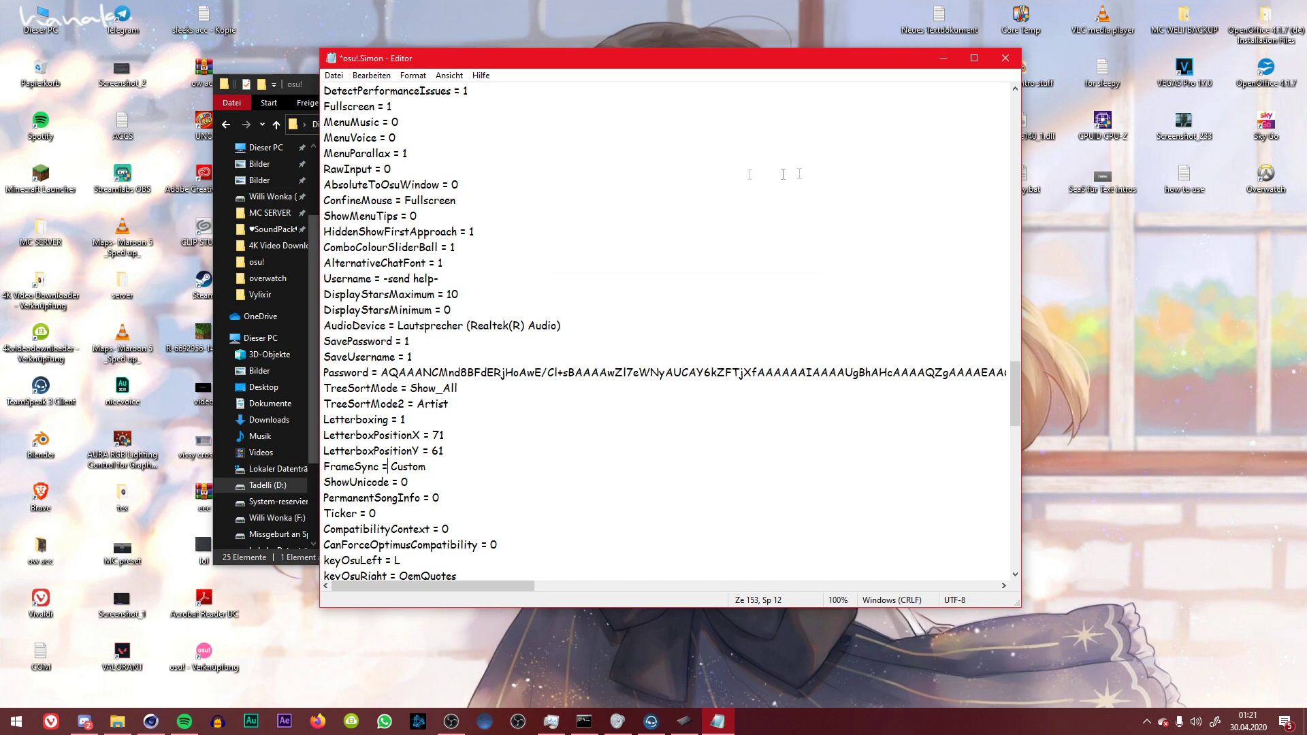
# Save the edited osu! configuration file and close the text editor.
pyautogui.click(333, 76)
pyautogui.click(353, 136)
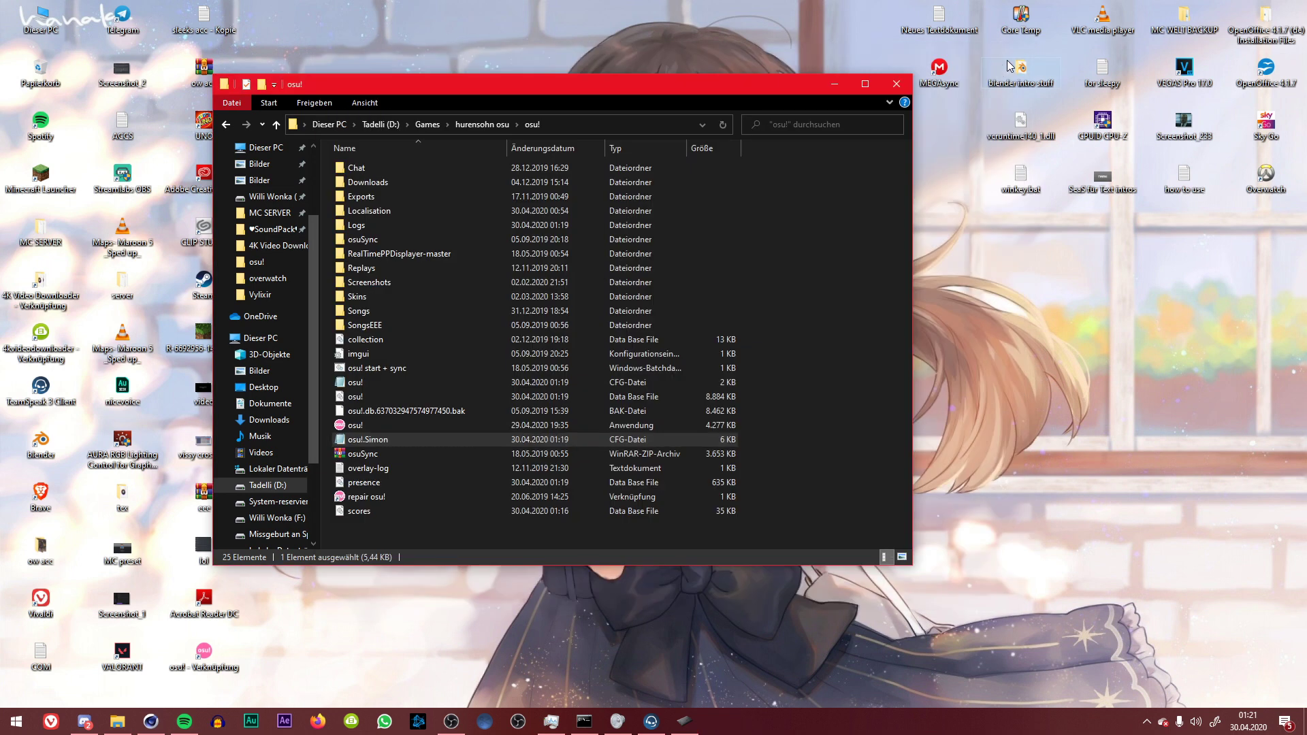
pyautogui.click(1004, 58)
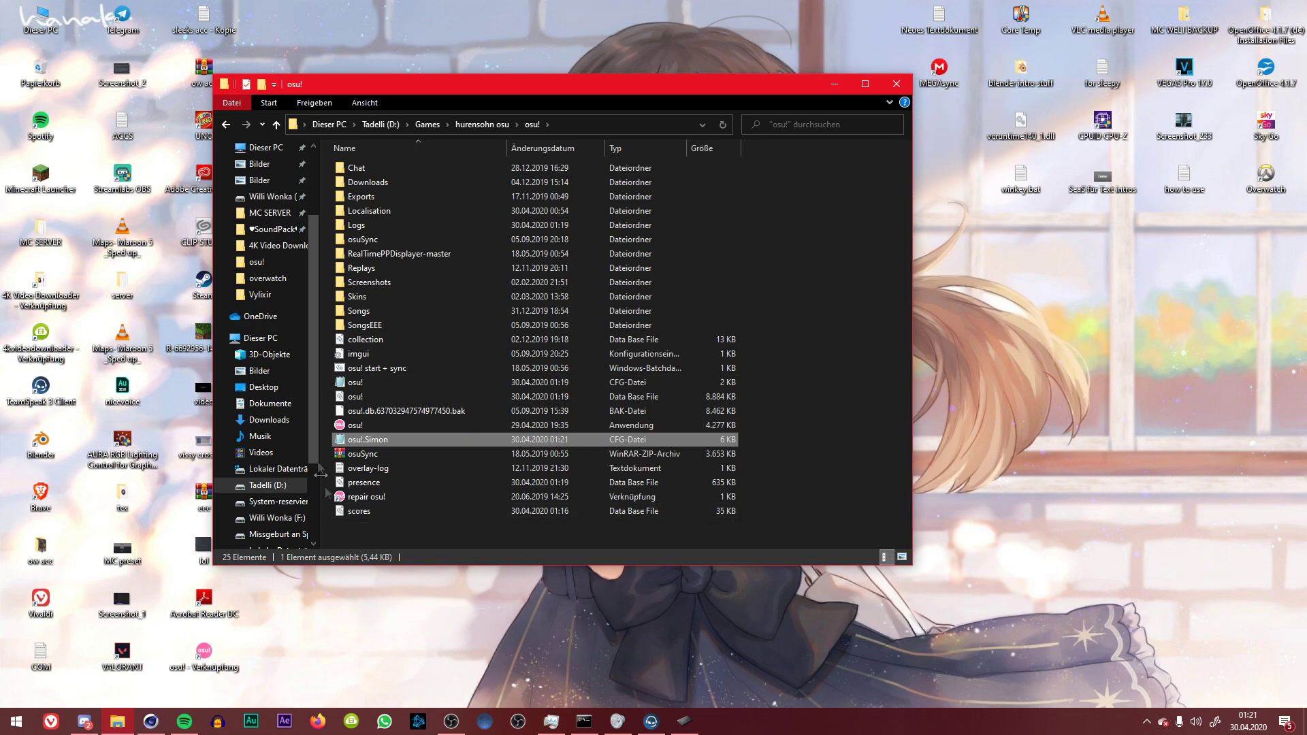
# Launch osu! from its folder and check the frame limiter choices in the graphics options.
pyautogui.click(353, 424)
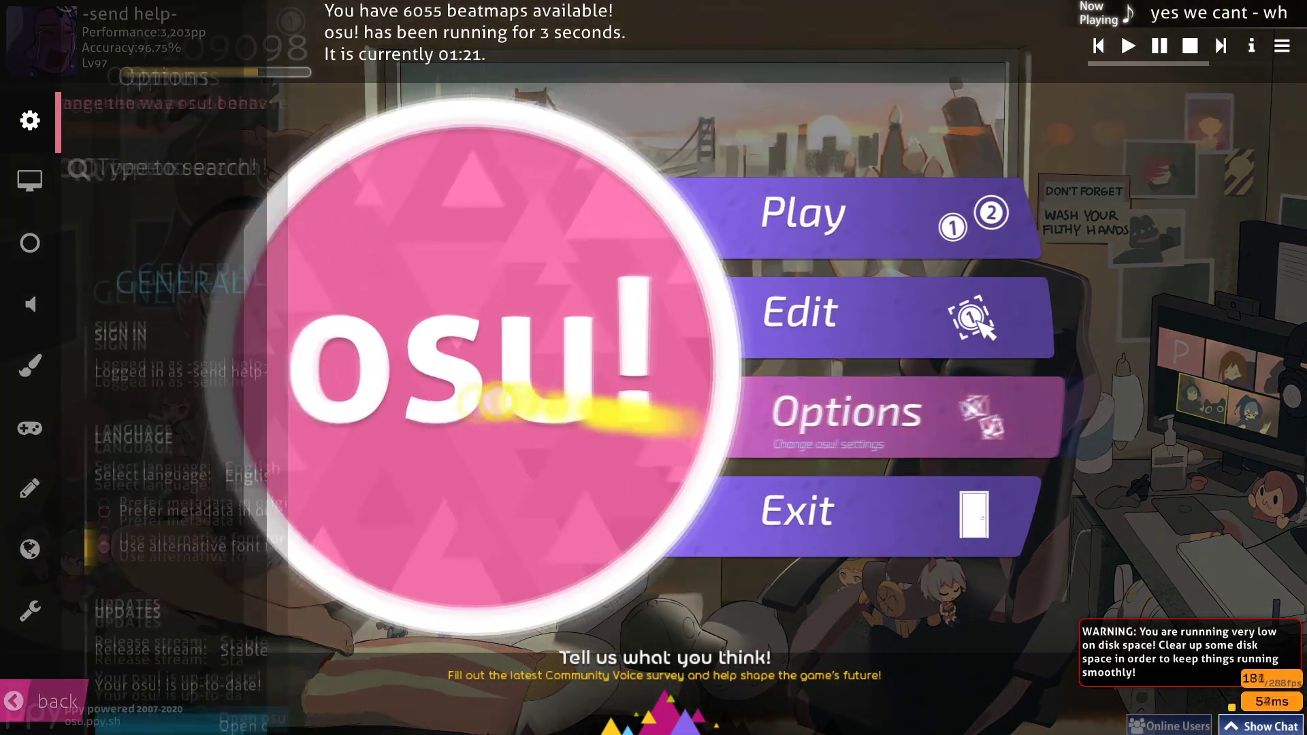
pyautogui.click(35, 187)
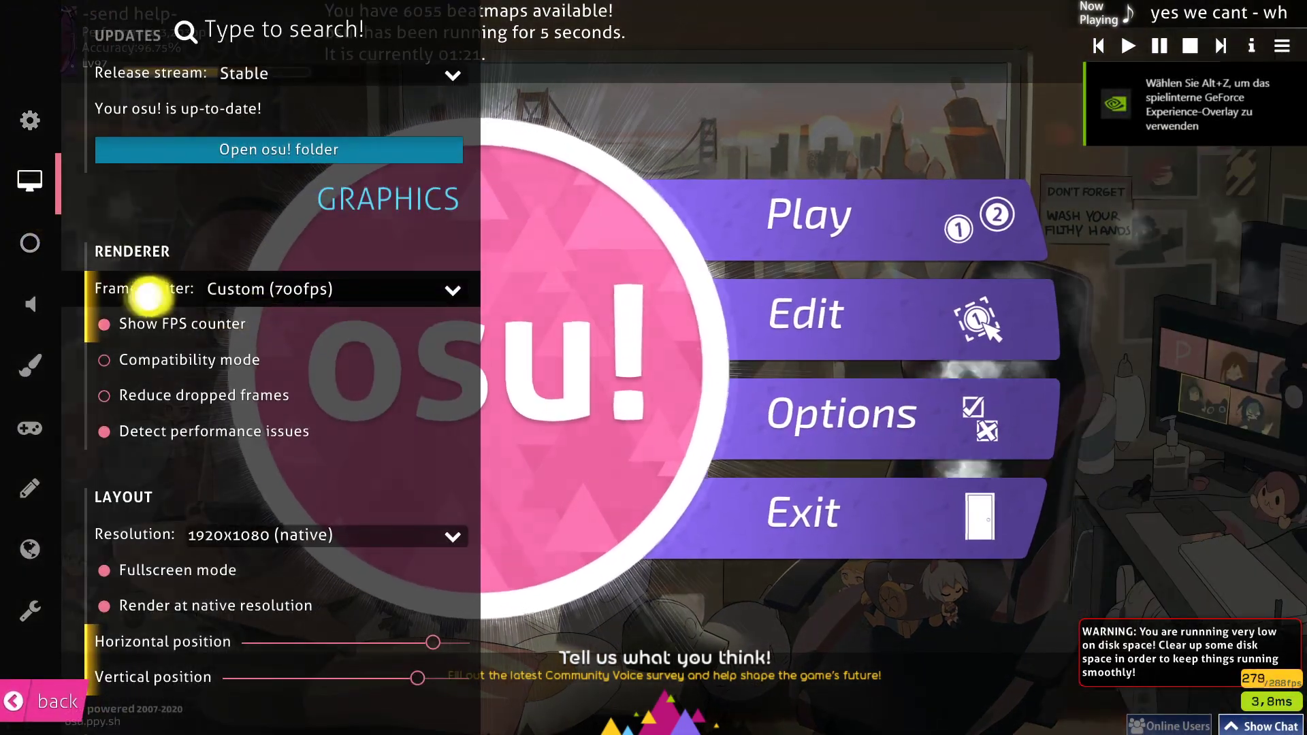
pyautogui.click(361, 284)
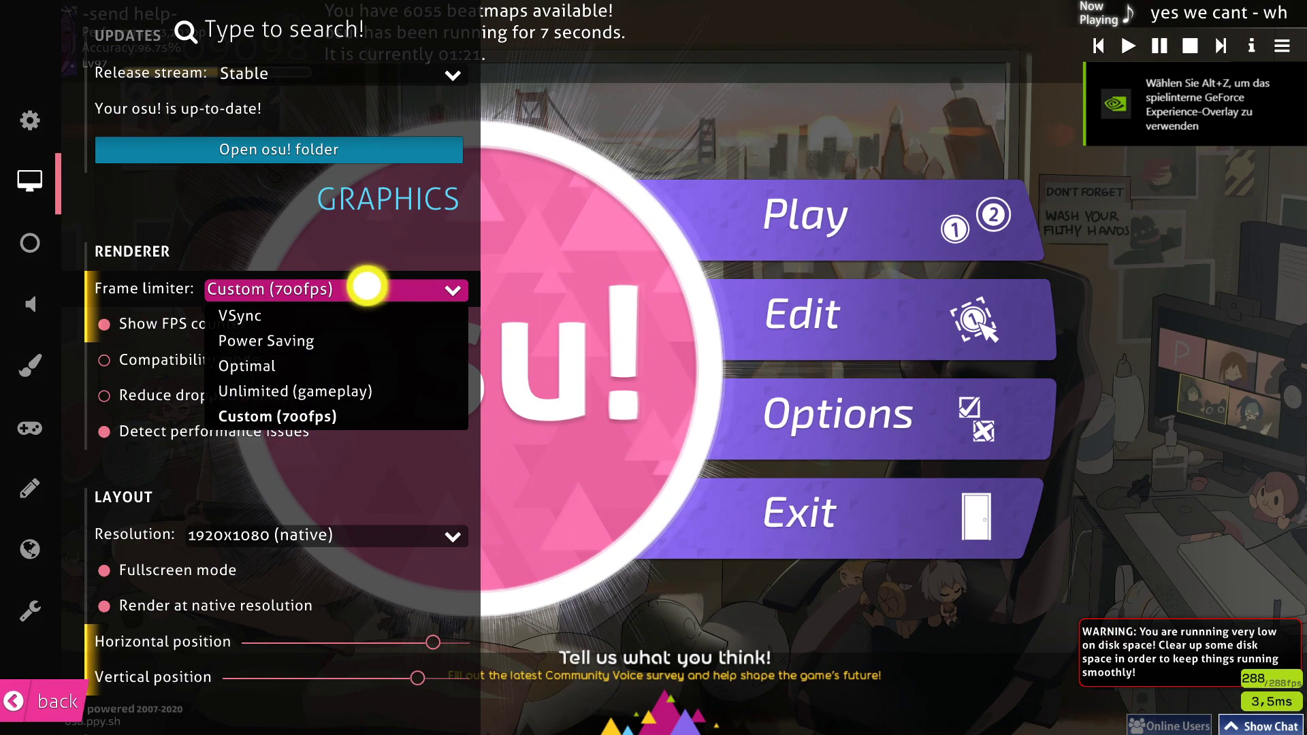
pyautogui.click(306, 285)
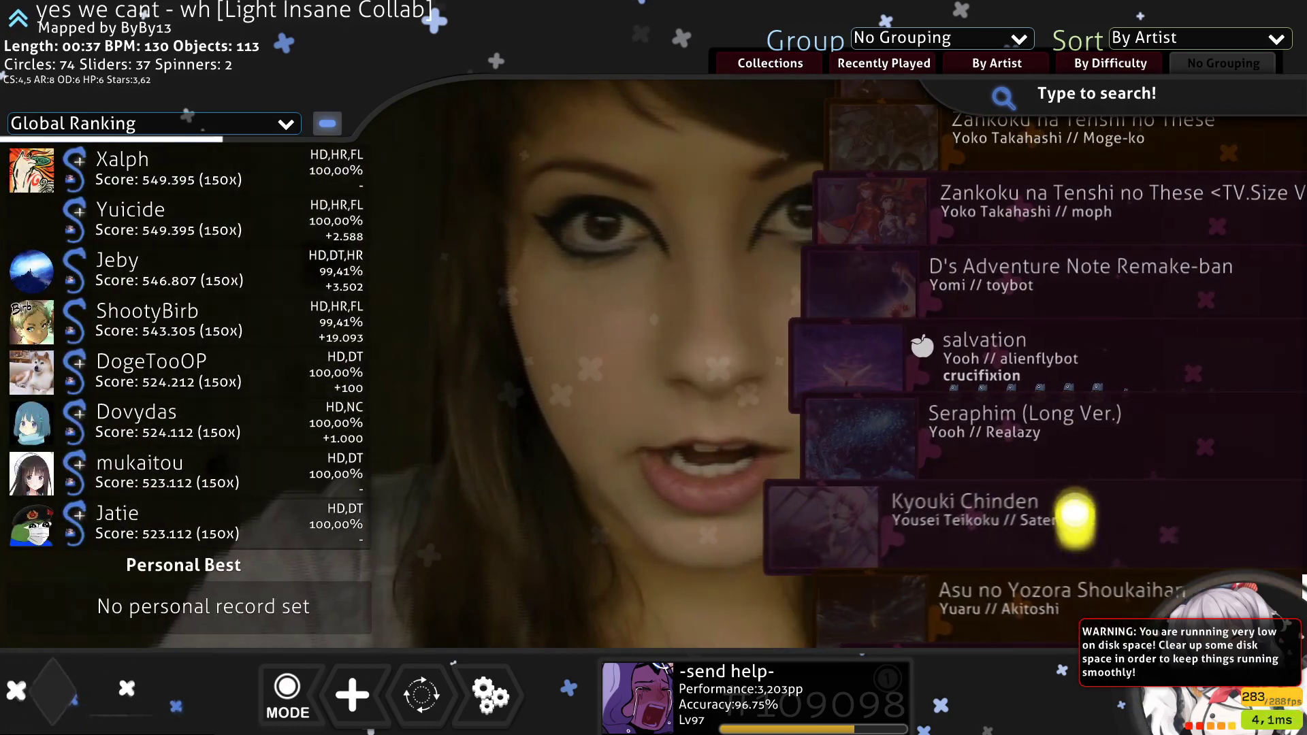
# Select the Seraphim (Long Ver.) beatmap at the Reya's EXHAUST difficulty and start playing it.
pyautogui.click(999, 454)
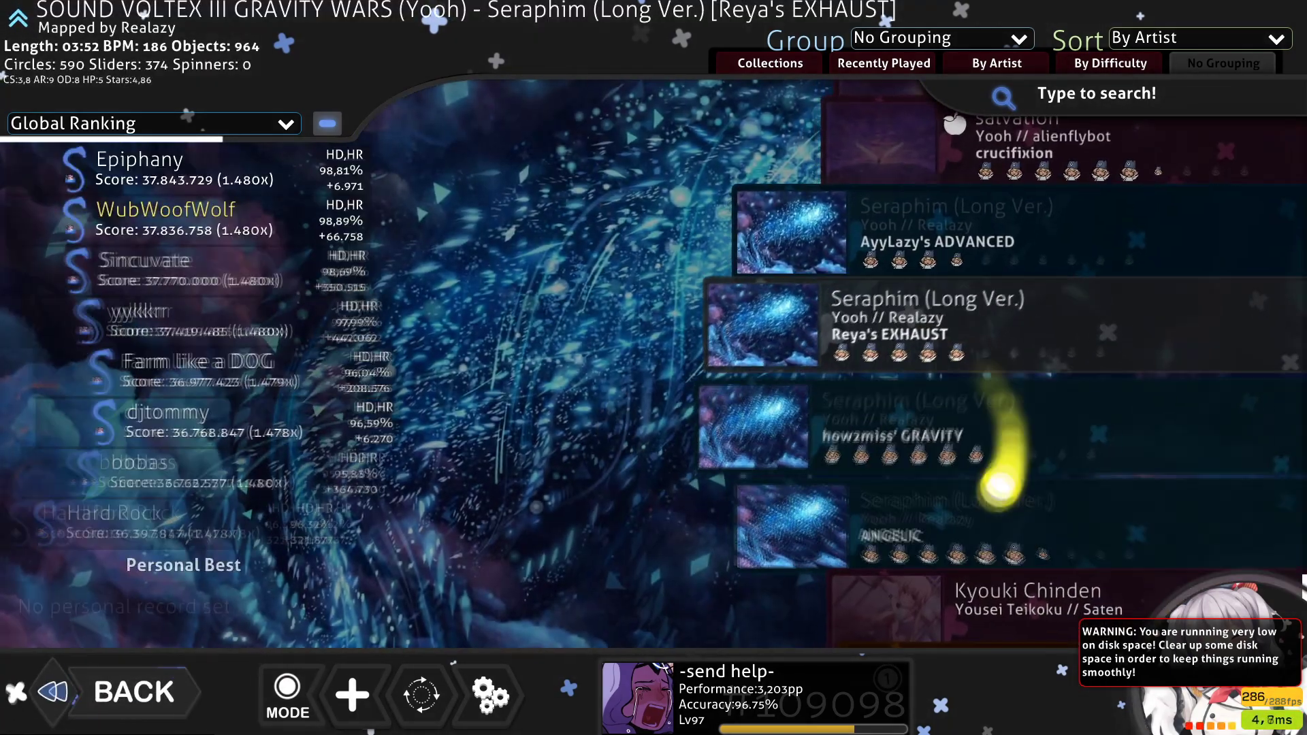
pyautogui.click(1039, 525)
pyautogui.press('Up')
pyautogui.press('Up')
pyautogui.press('Return')
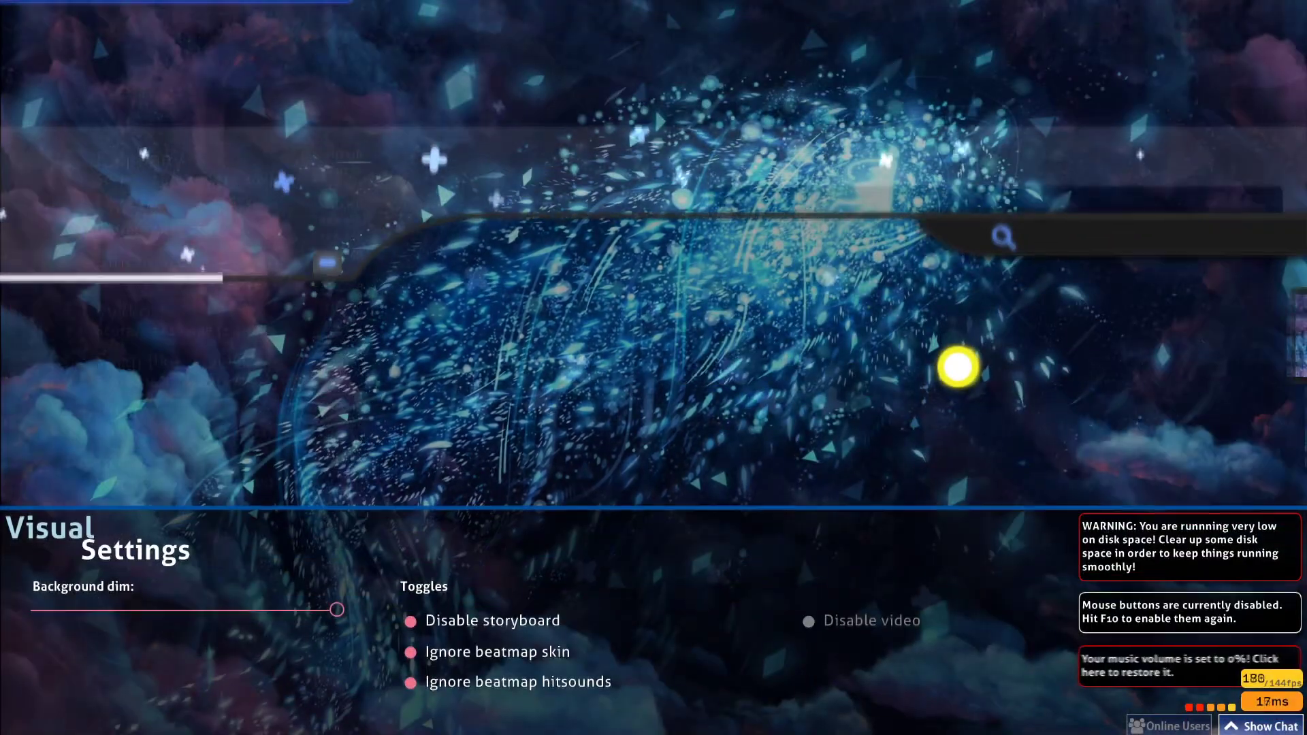
# Pause and resume the beatmap repeatedly to compare the frame rate counter during gameplay and in the pause screen.
pyautogui.press('Escape')
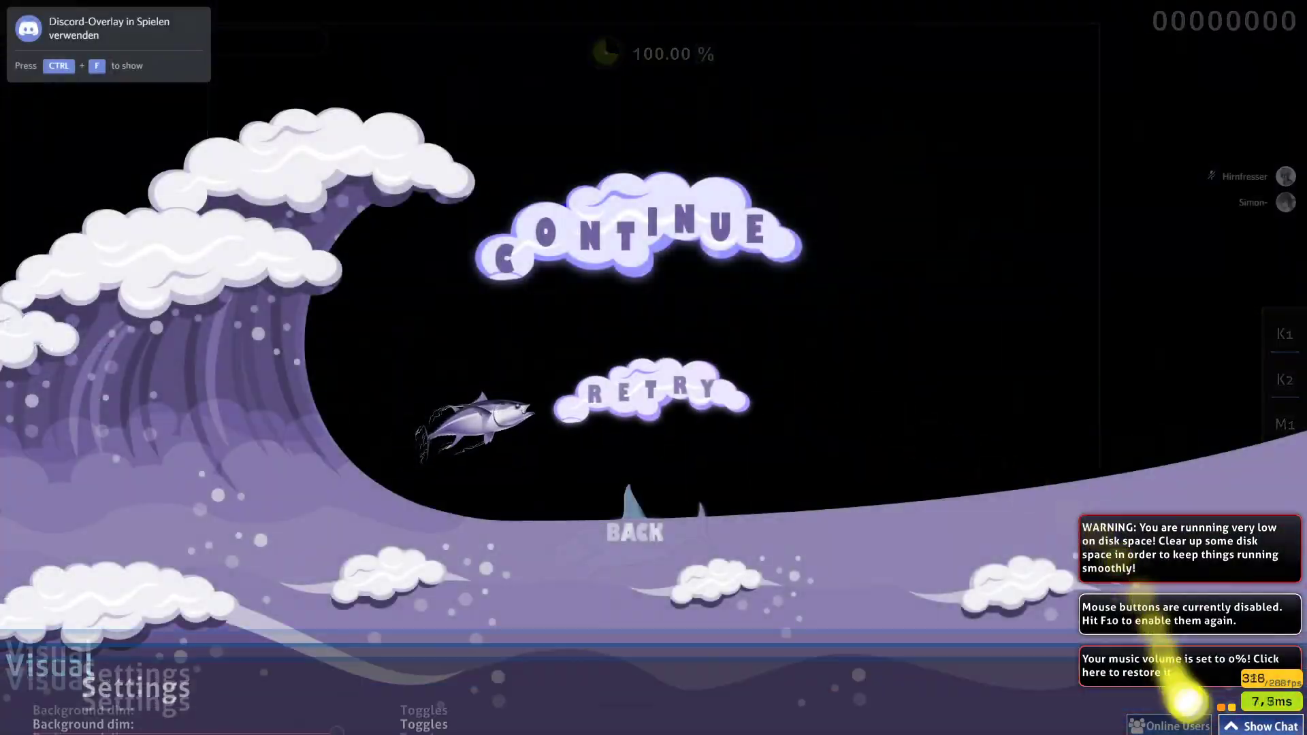
pyautogui.press('Escape')
pyautogui.press('Escape')
pyautogui.click(520, 201)
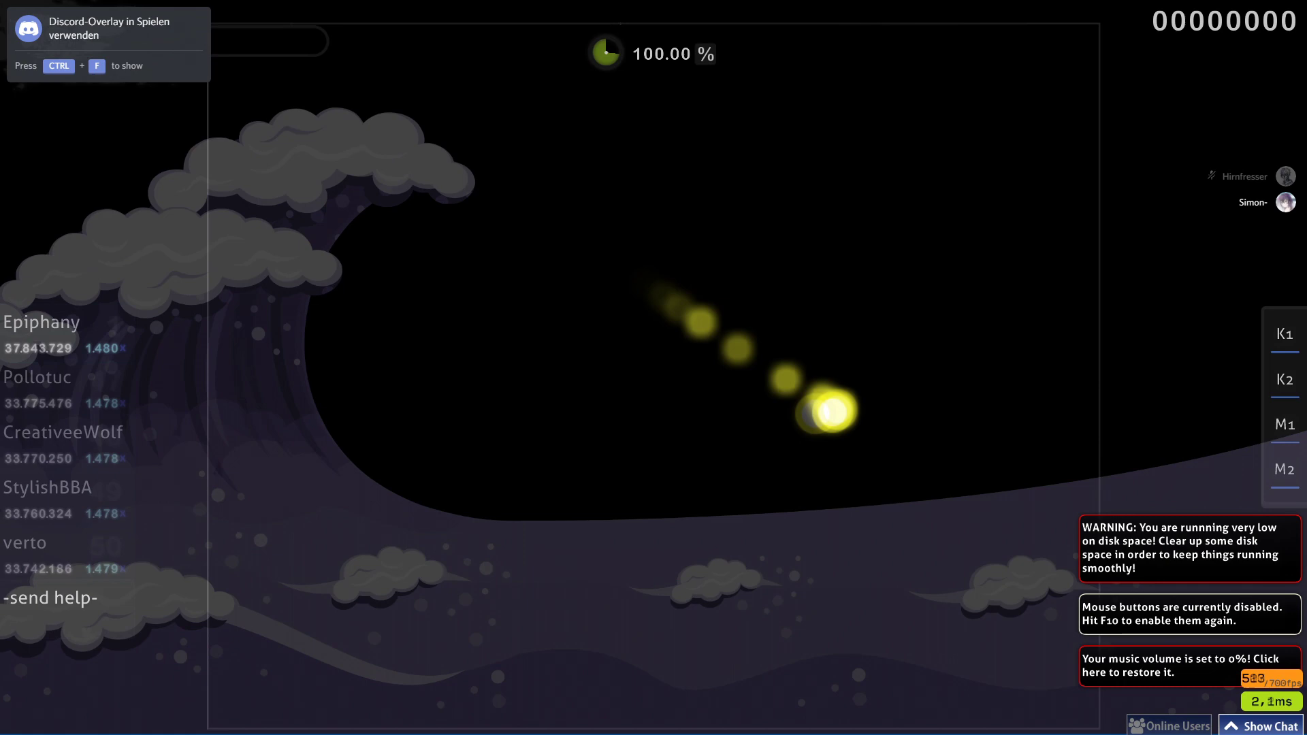
pyautogui.press('Escape')
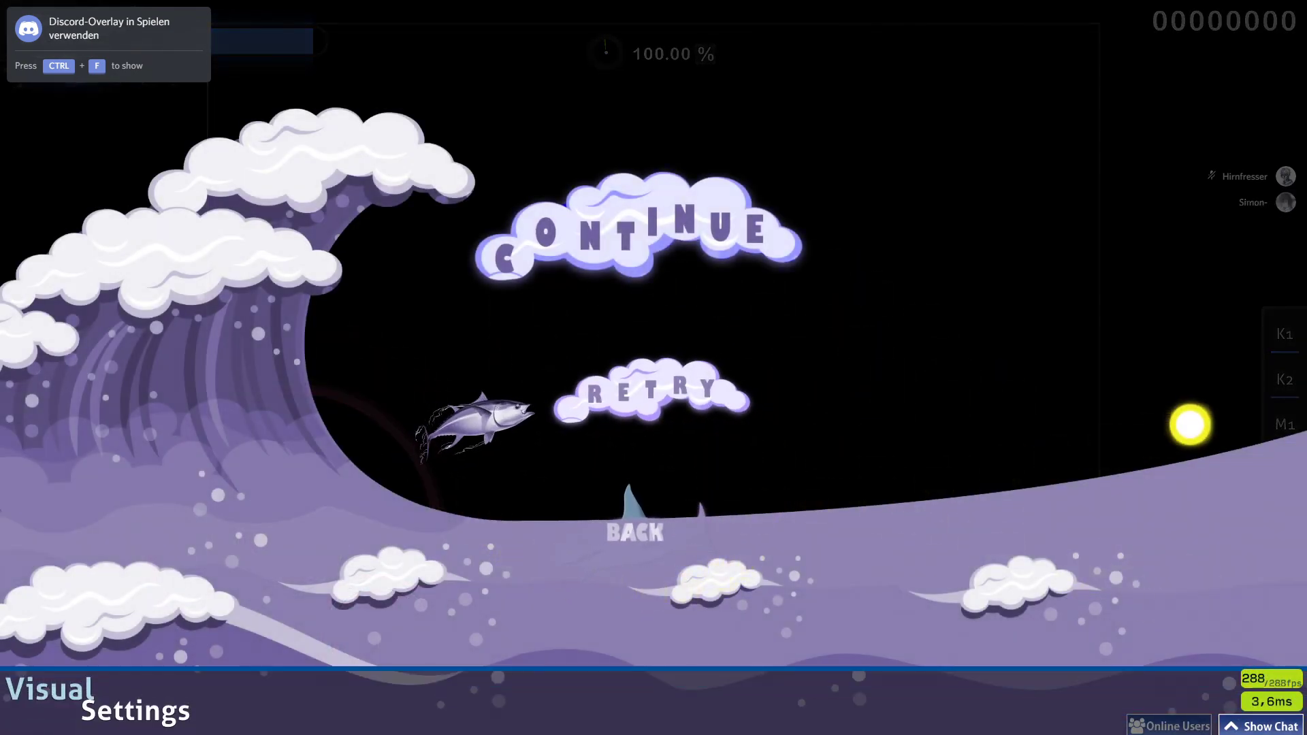
pyautogui.press('Escape')
pyautogui.press('Escape')
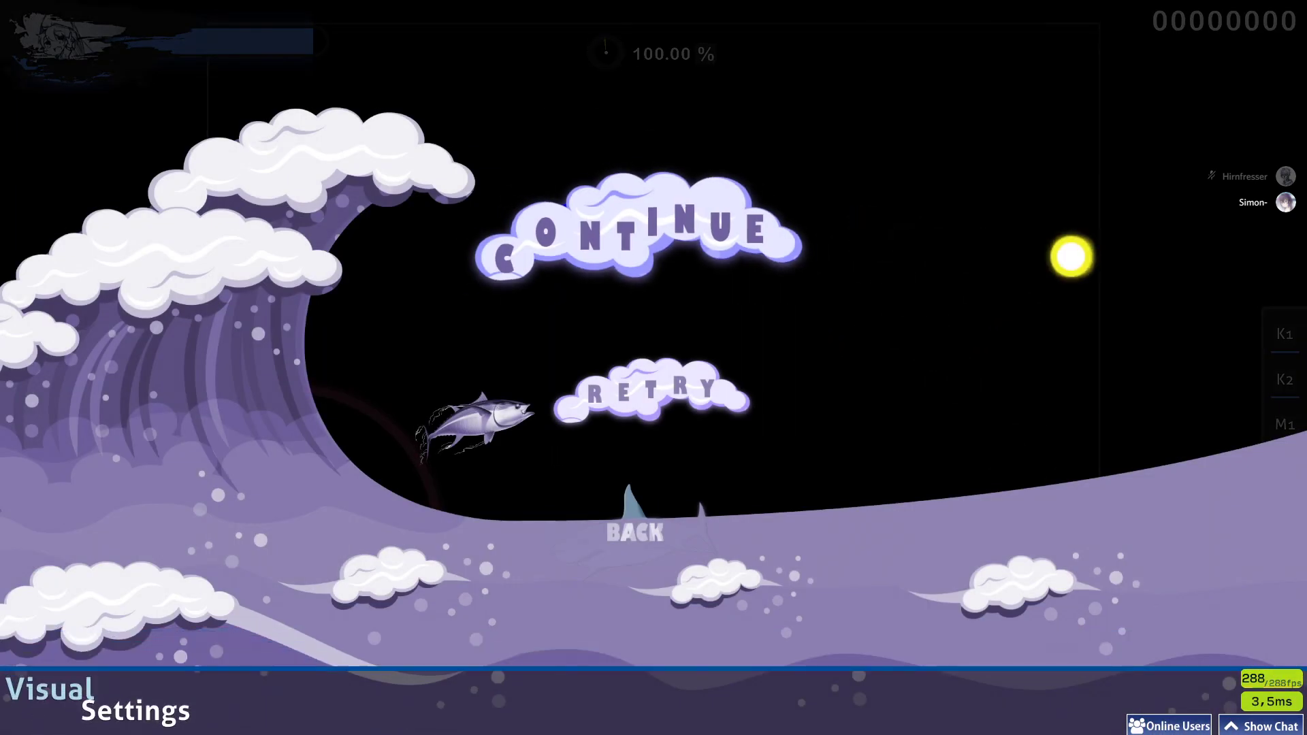
# Quit the paused beatmap and return from song selection to the main menu.
pyautogui.click(681, 533)
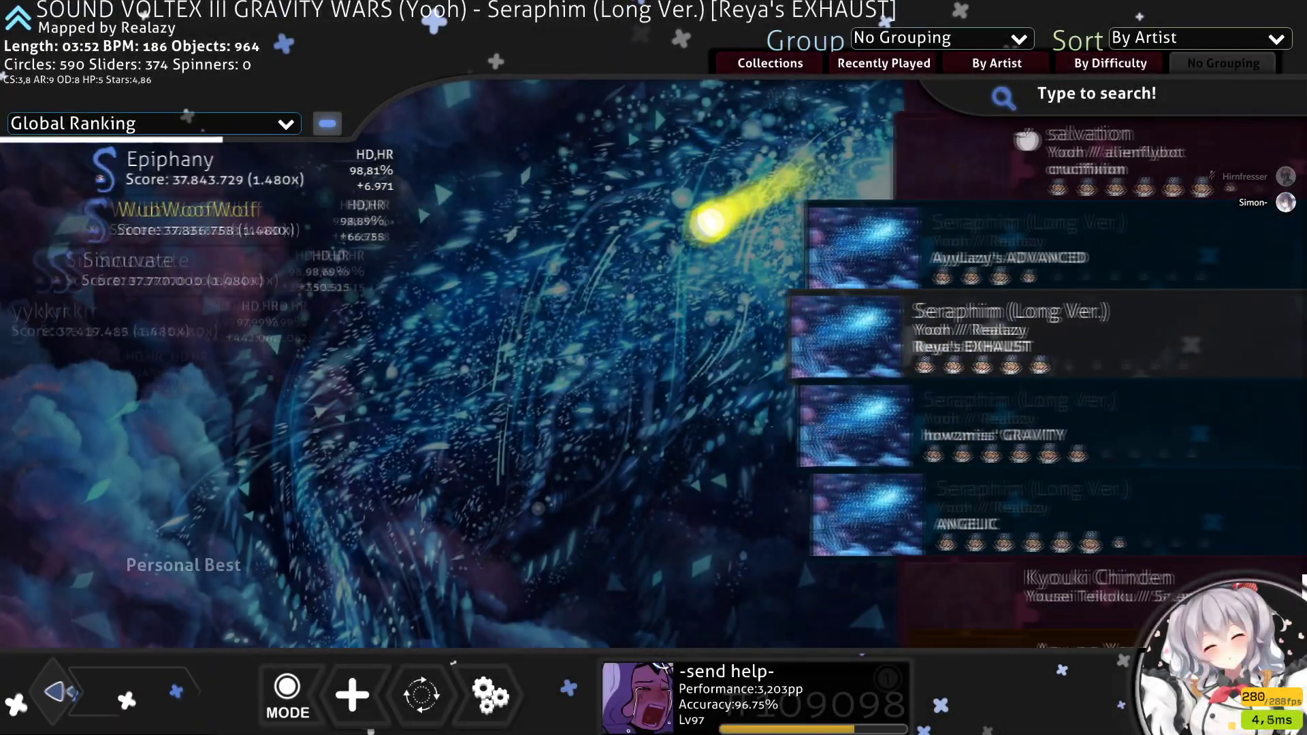
pyautogui.press('Escape')
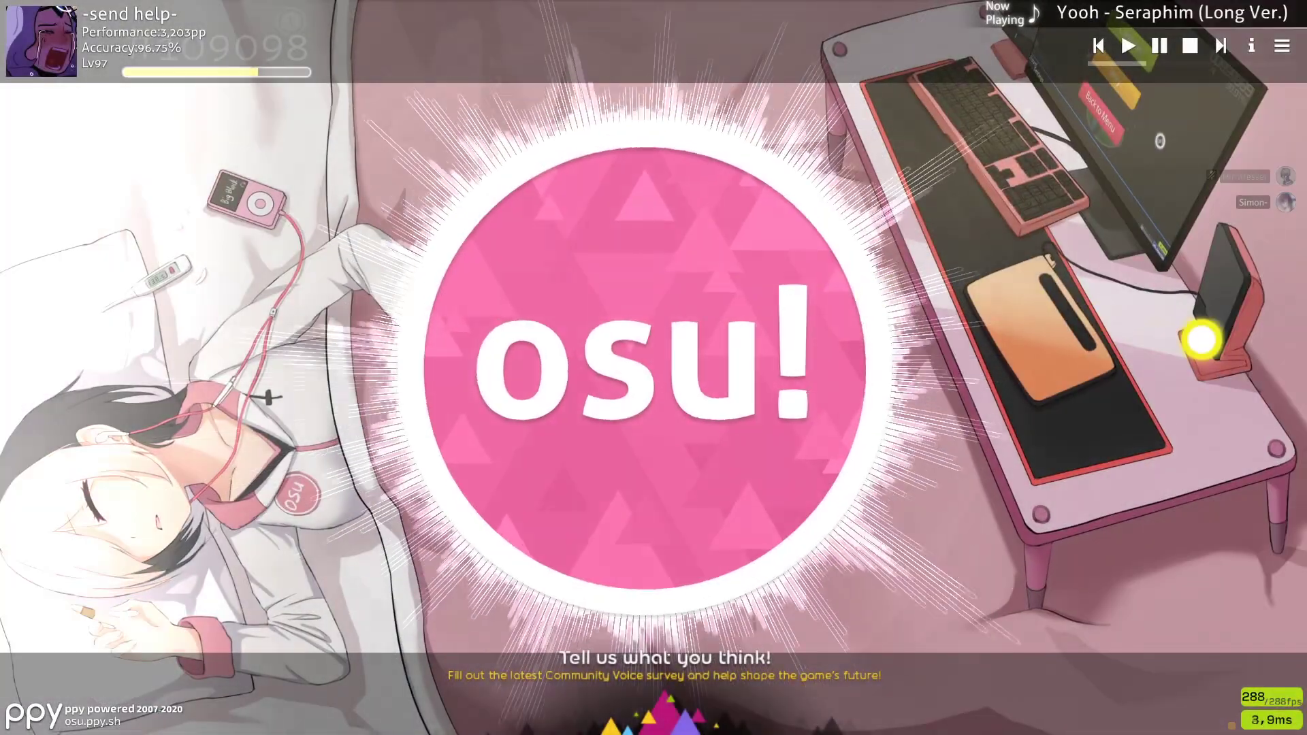